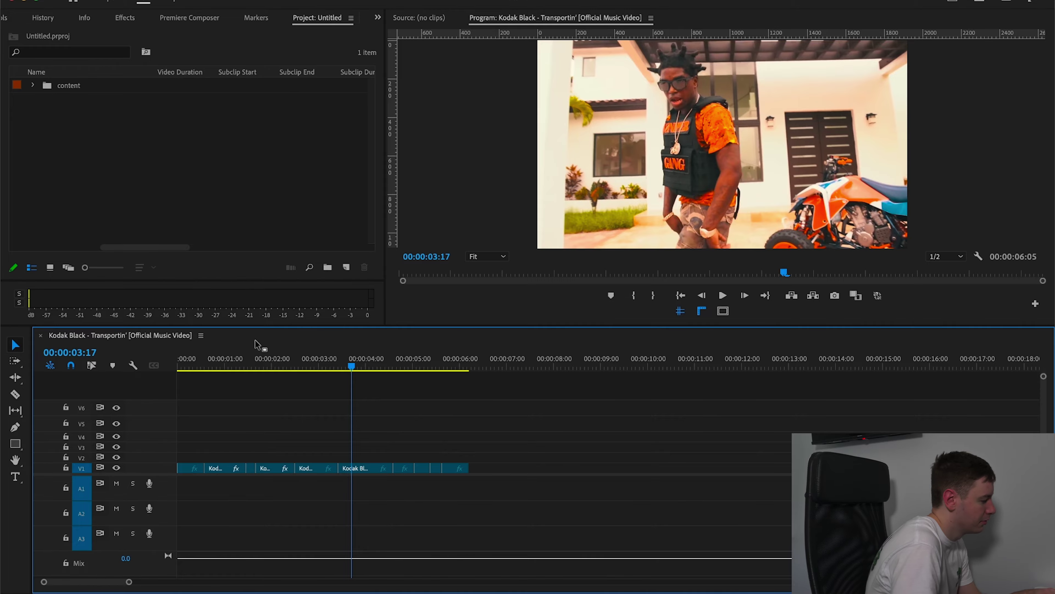
- Create a 1920 × 1080 adjustment layer at 23.976 fps with square pixels in the project
left_click(93, 133)
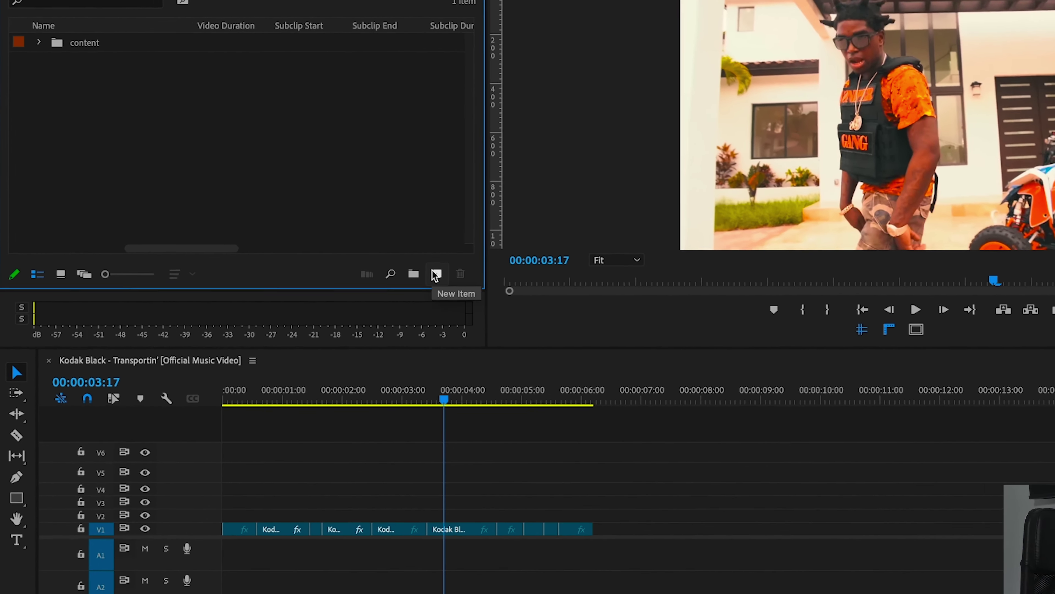
left_click(346, 267)
left_click(602, 371)
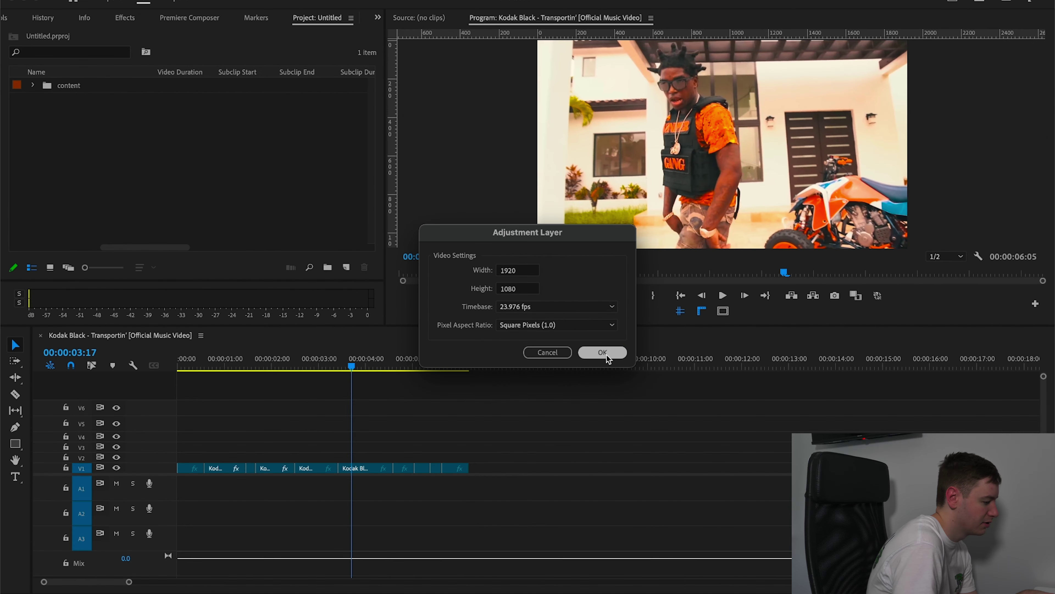
left_click(606, 353)
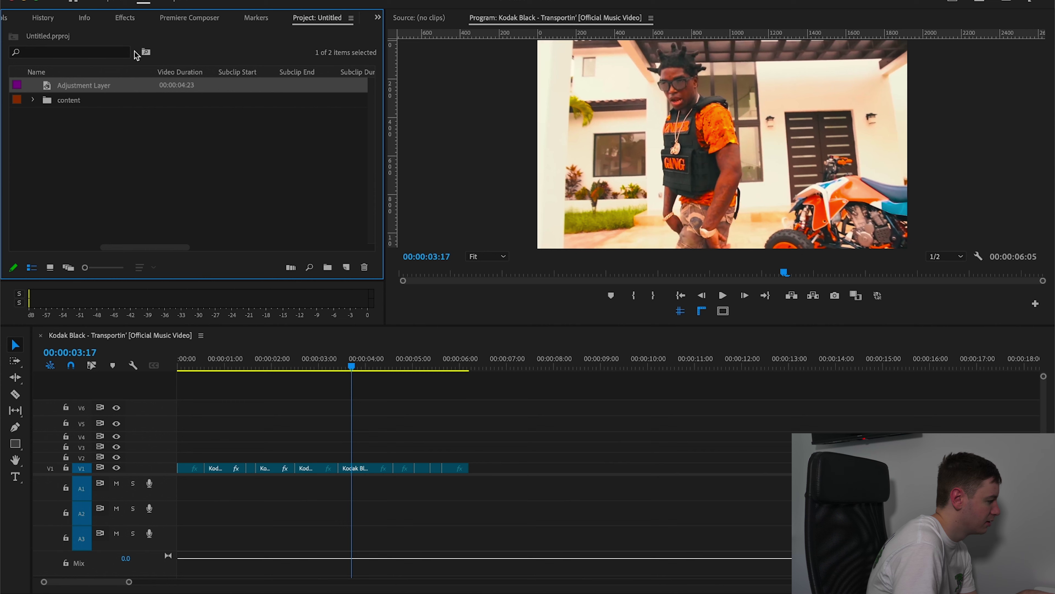
- Place the adjustment layer on track V2 above the first clips and trim it to just over one second
left_click_drag(173, 261, 189, 446)
left_click(199, 362)
key("equal")
key("equal")
key("equal")
left_click_drag(679, 446, 249, 454)
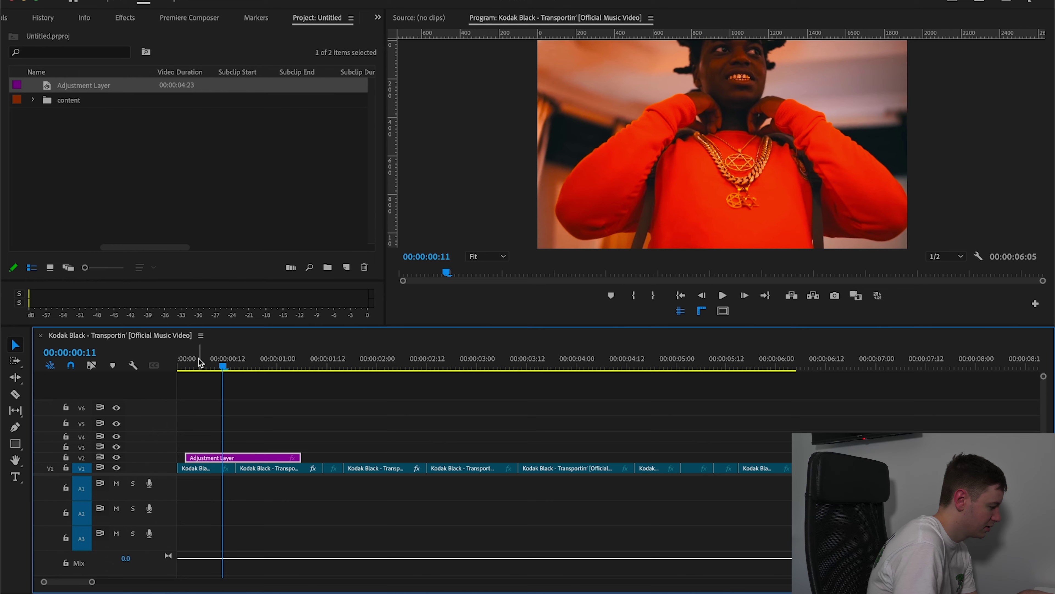
left_click_drag(200, 360, 221, 422)
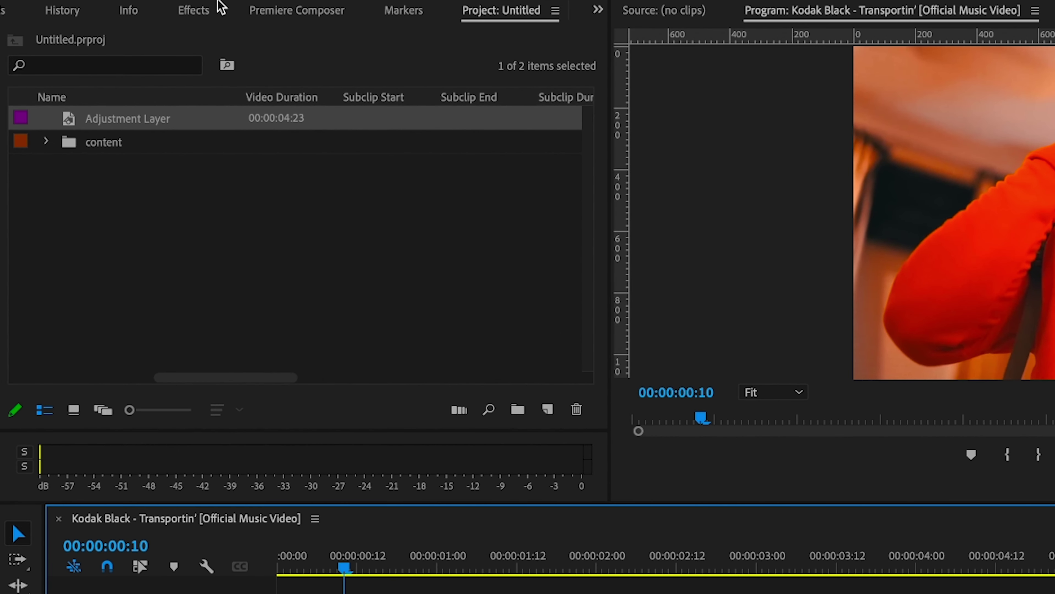
- Find the Brightness & Contrast video effect and apply it to the adjustment layer
left_click(129, 17)
left_click(107, 37)
type("bri")
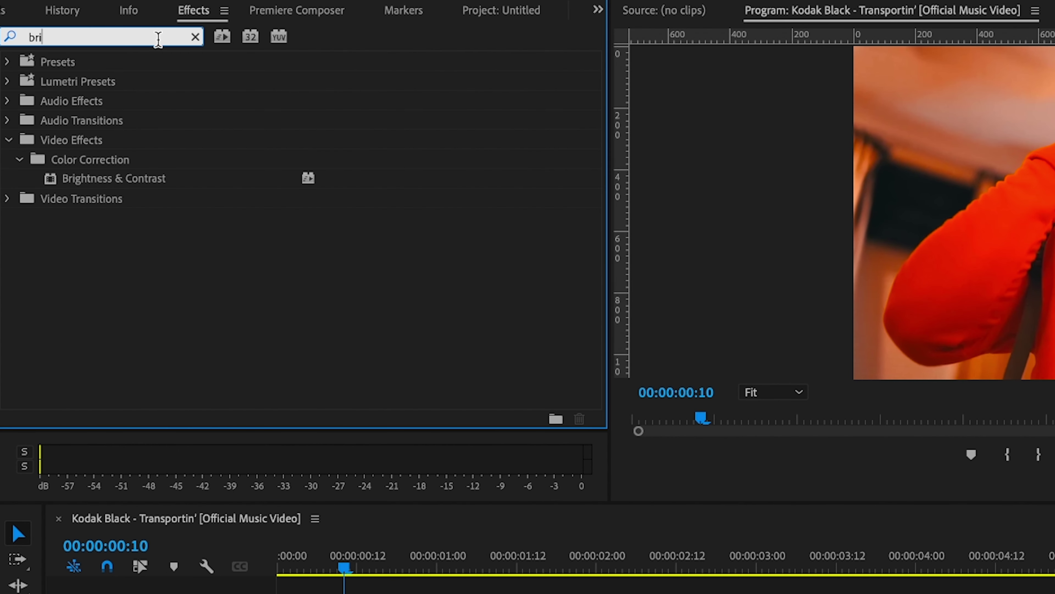
left_click_drag(144, 181, 323, 397)
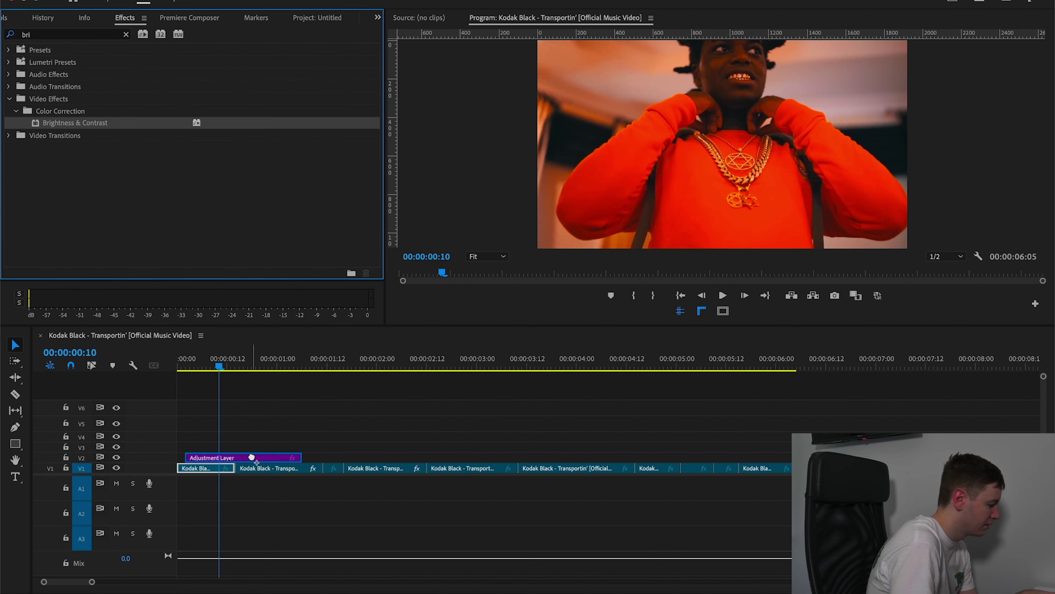
left_click_drag(256, 462, 256, 461)
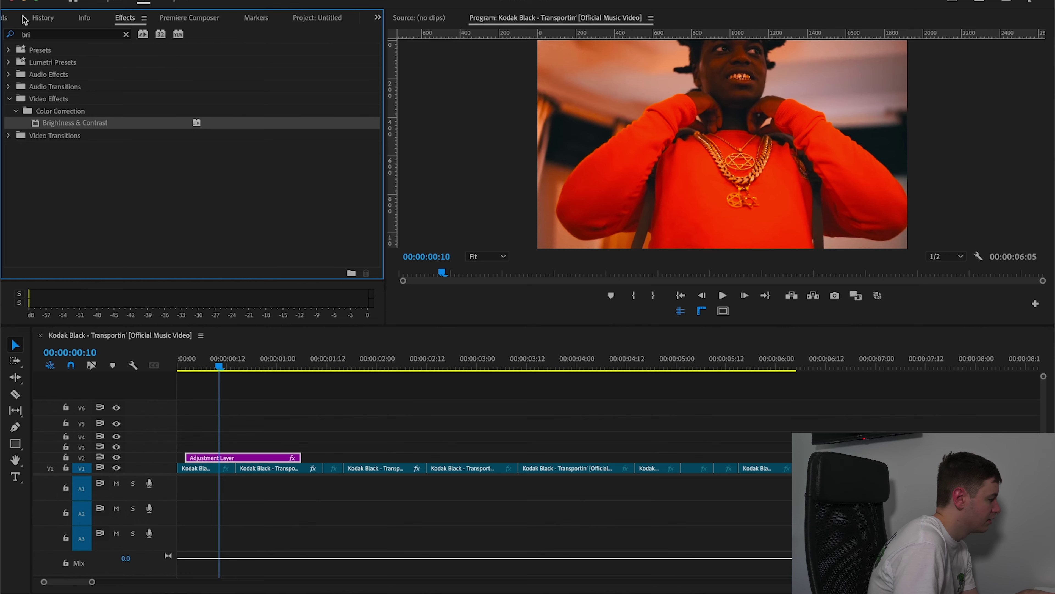
- Turn on keyframing for Brightness and Contrast at 00:00:00:04, setting Brightness to 100 and Contrast to 66
left_click(12, 19)
left_click_drag(384, 115, 475, 115)
scroll(249, 145, "down", 2)
left_click(365, 42)
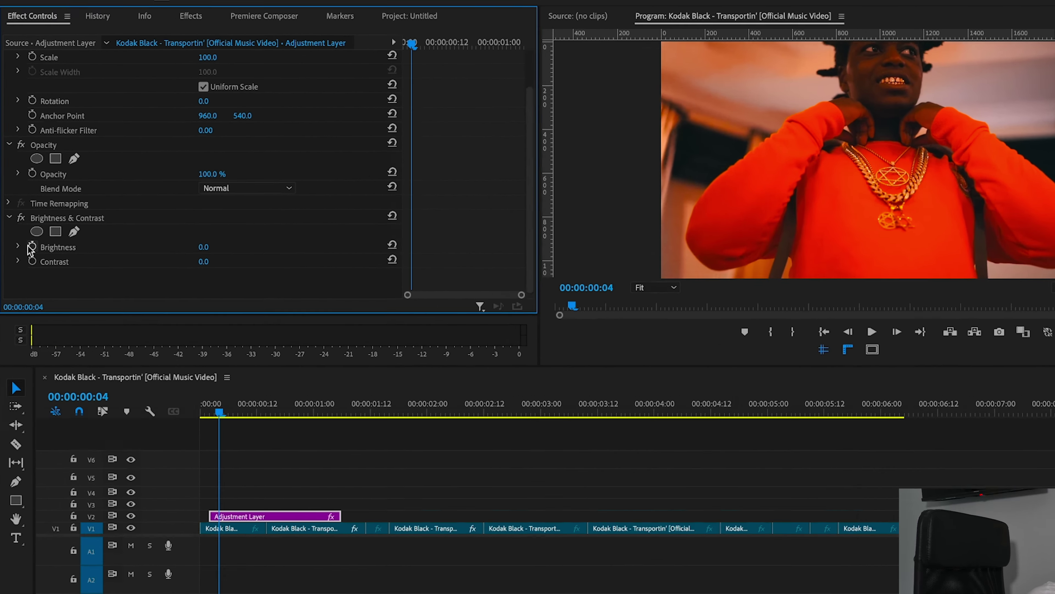
left_click(29, 220)
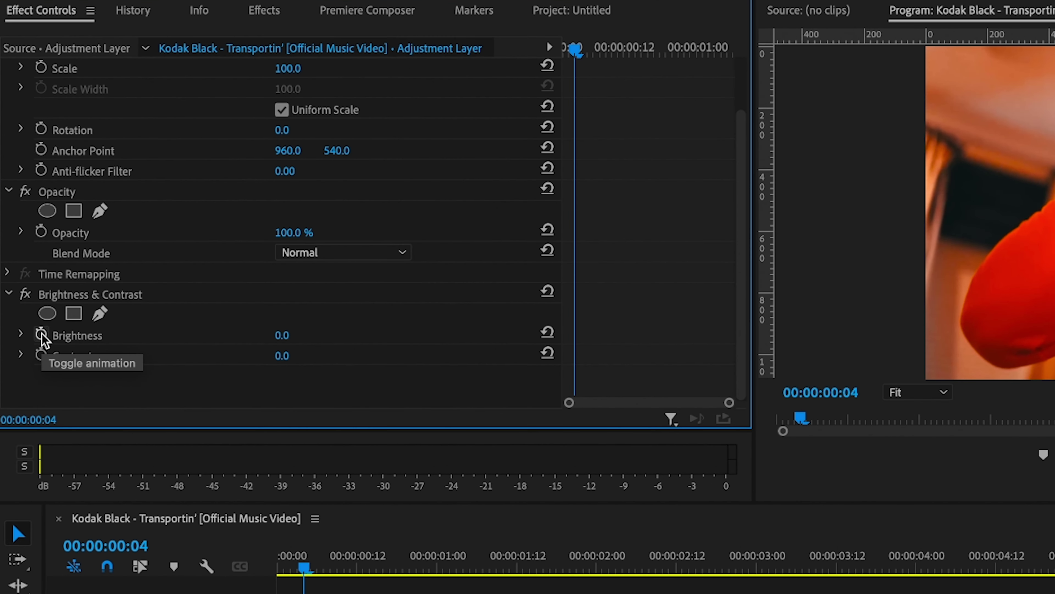
left_click(40, 355)
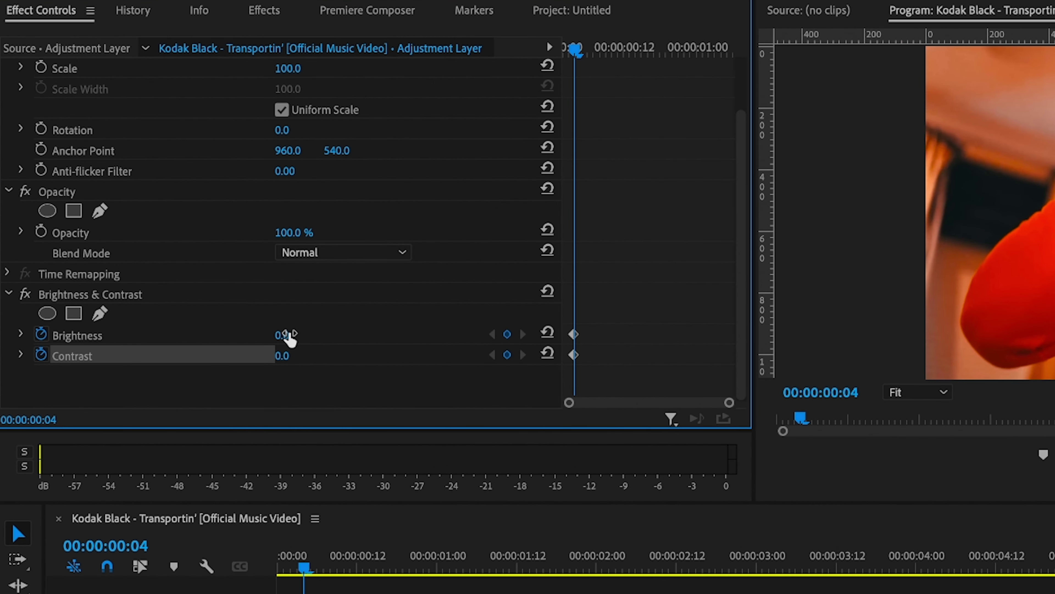
left_click_drag(284, 338, 310, 355)
- Add keyframes at 00:00:00:02 and 00:00:00:06 that reset Brightness and Contrast to 0
key("equal")
left_click_drag(586, 48, 567, 50)
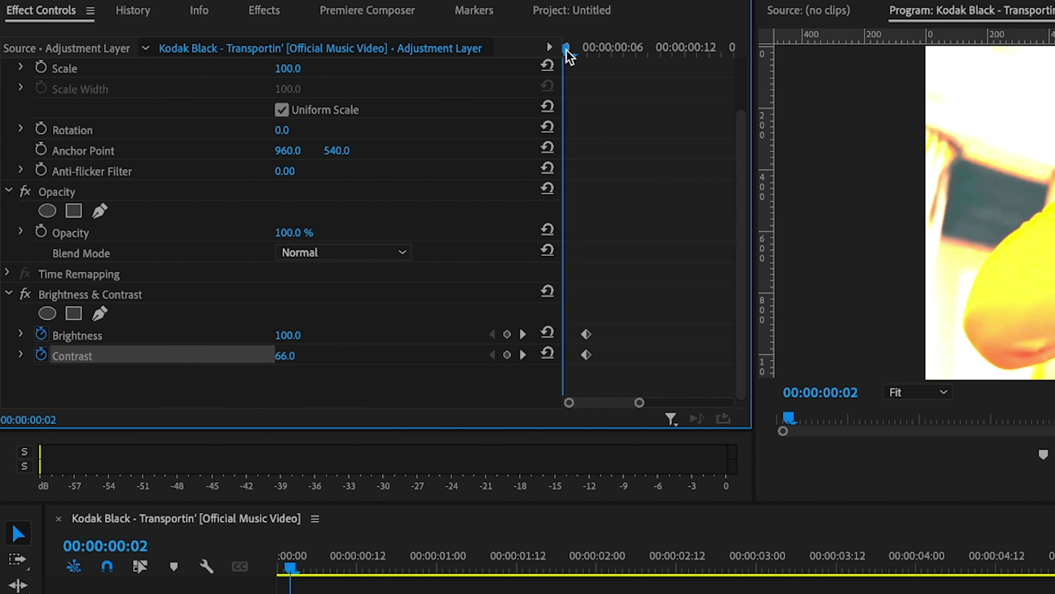
left_click(548, 333)
left_click(548, 353)
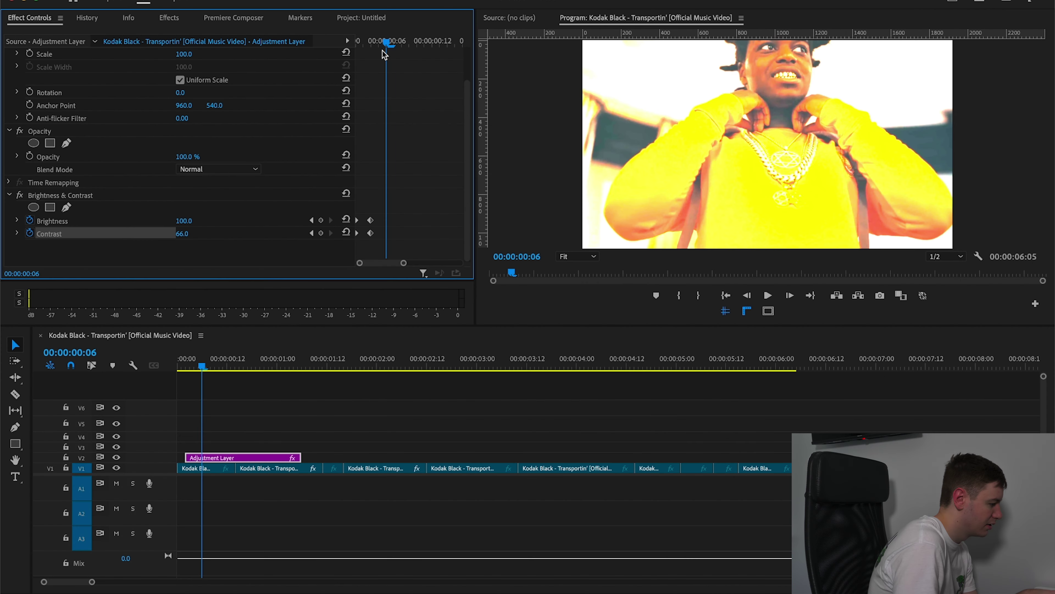
left_click(346, 220)
left_click(345, 233)
mouse_move(202, 366)
left_mouse_down()
mouse_move(184, 366)
mouse_move(224, 366)
mouse_move(190, 369)
left_mouse_up()
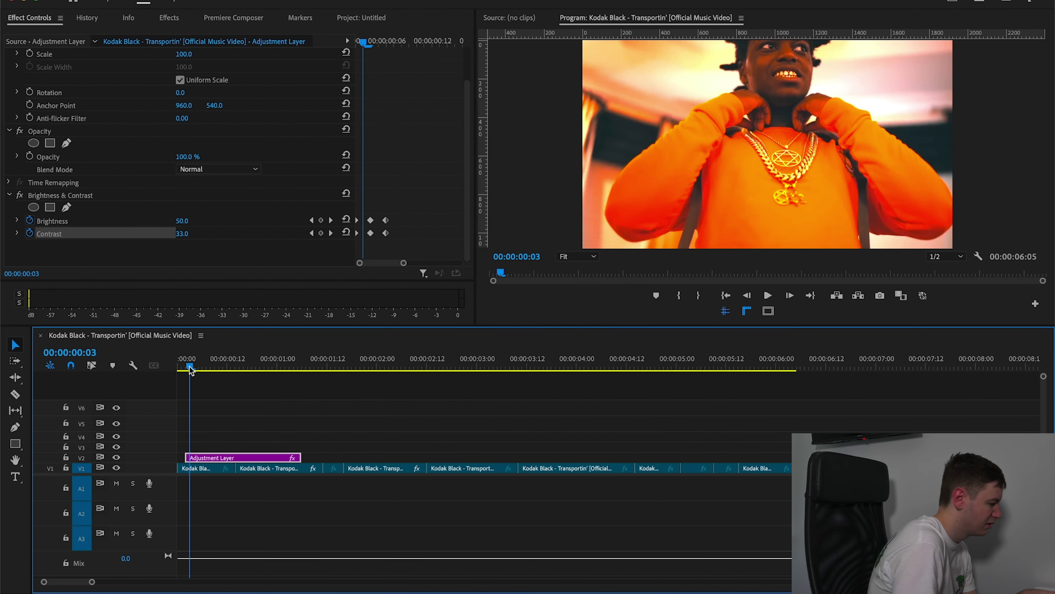
- Copy the Brightness and Contrast flash keyframes and paste them repeatedly along the adjustment layer at two-frame spacing
left_click(378, 244)
left_click_drag(342, 242, 344, 252)
key("minus")
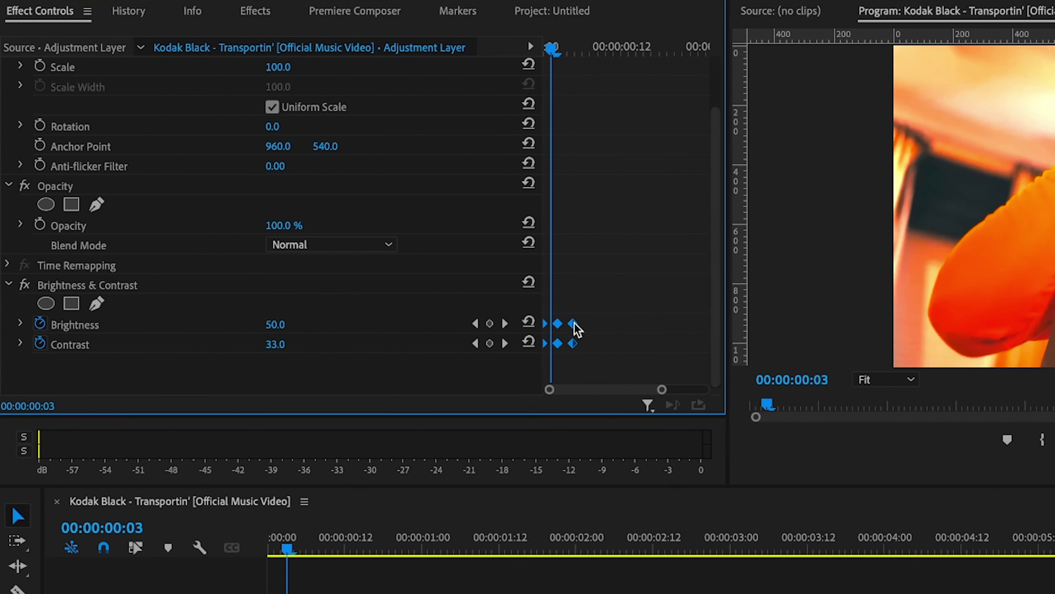
left_click_drag(575, 323, 617, 329)
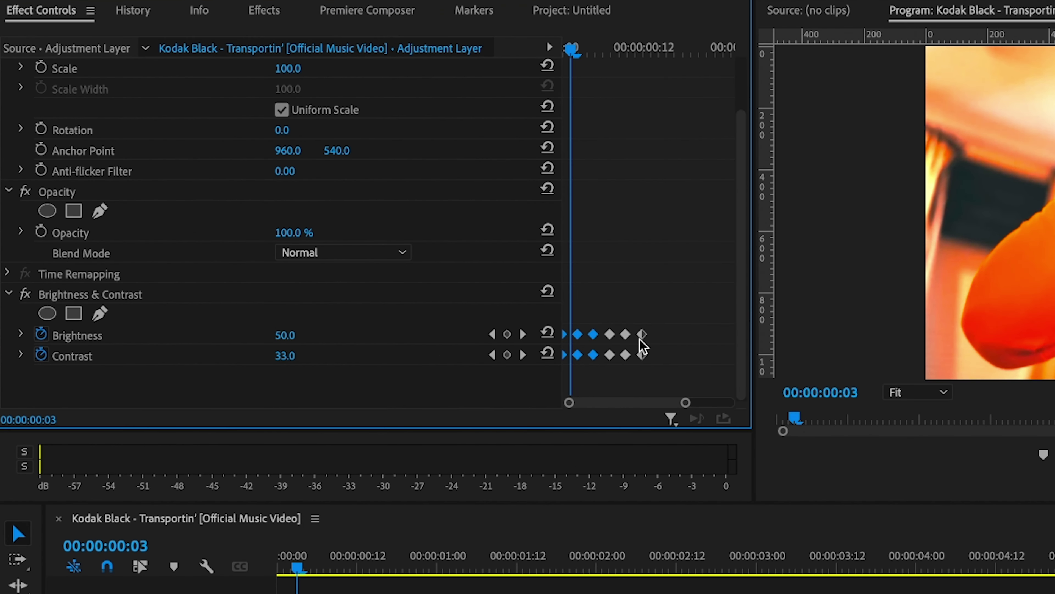
left_click_drag(678, 318, 693, 360)
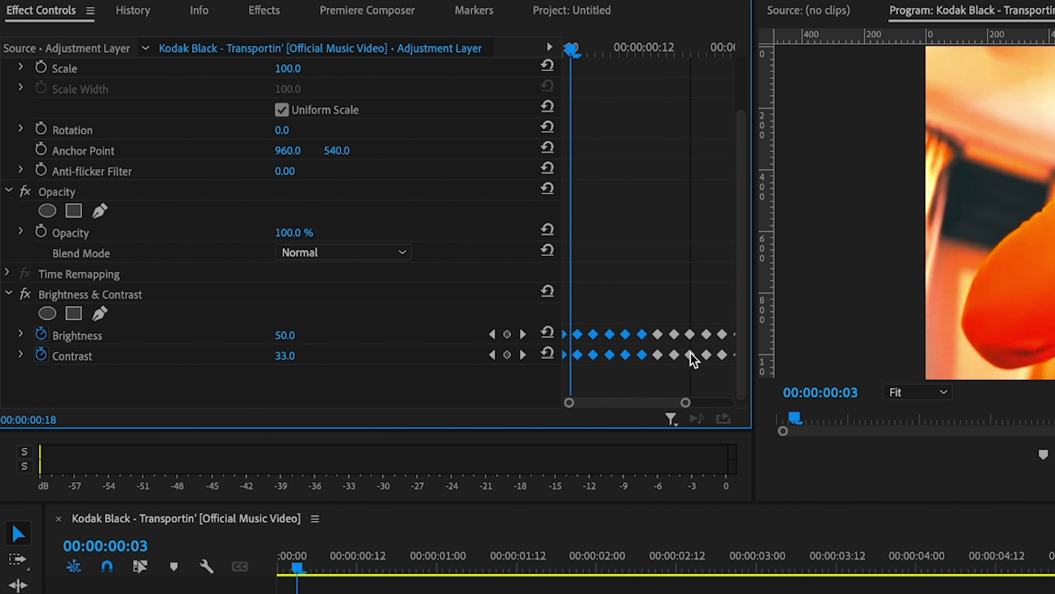
left_click_drag(689, 403, 729, 402)
left_click_drag(716, 323, 540, 392)
left_click(289, 559)
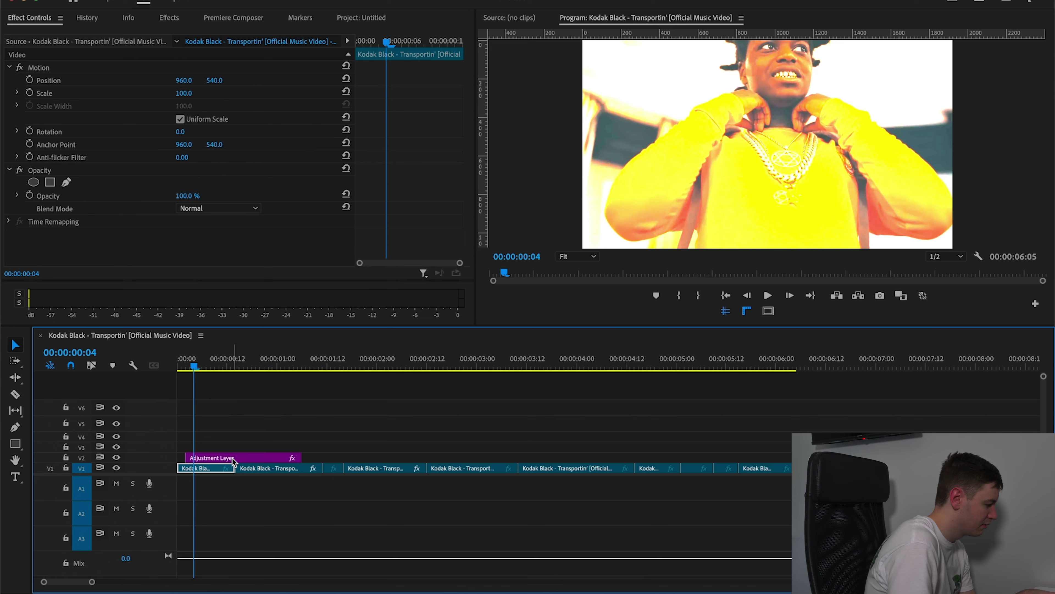
- Tighten the first flash's Brightness and Contrast keyframes to one-frame spacing and delete all the repeated keyframes after it
left_click(243, 457)
scroll(466, 165, "down", 2)
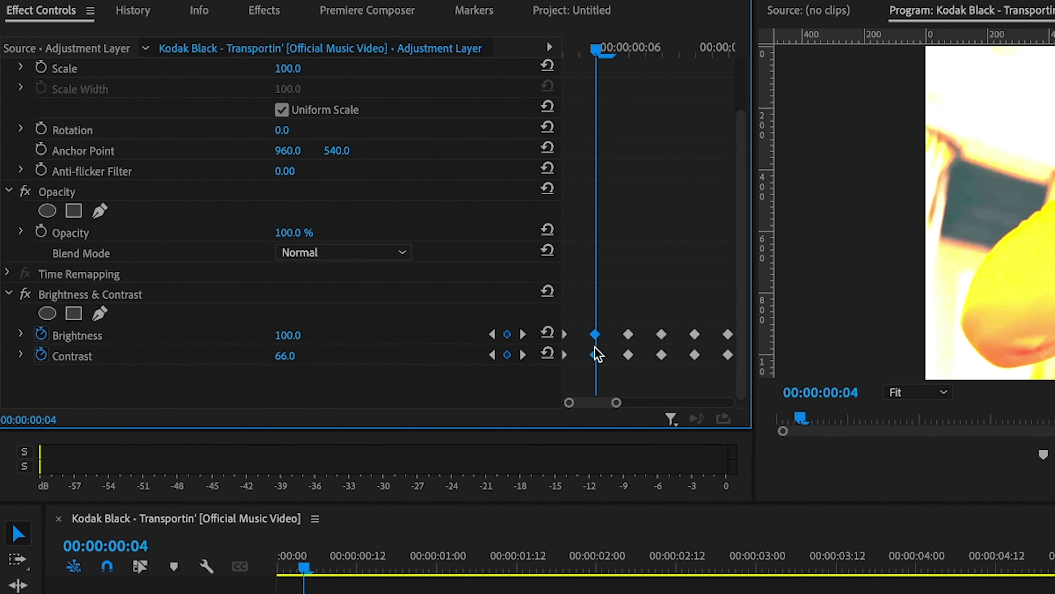
mouse_move(596, 337)
left_mouse_down()
mouse_move(581, 337)
mouse_move(596, 356)
left_mouse_up()
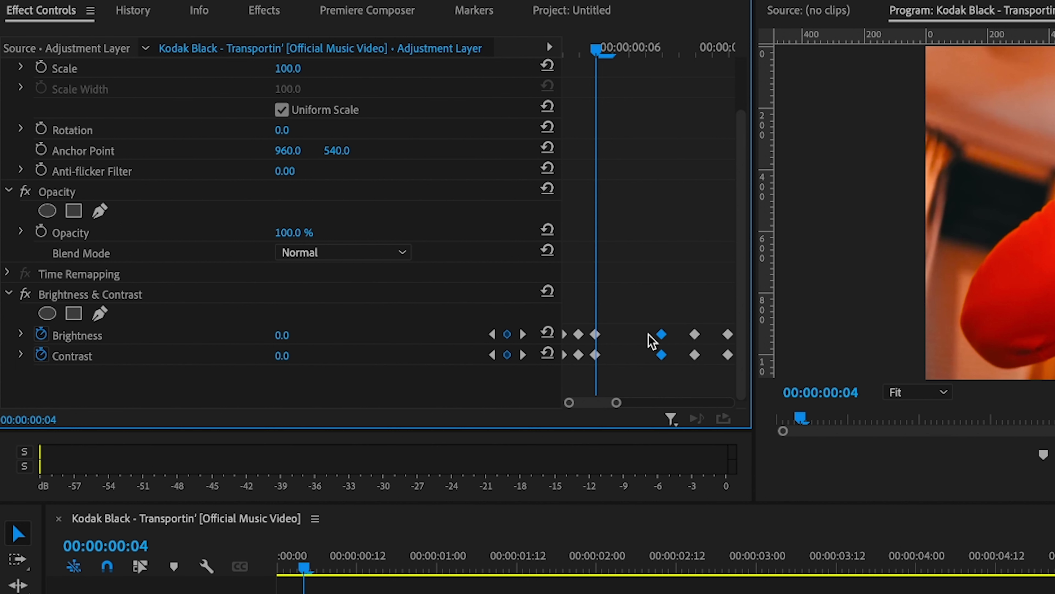
key("minus")
key("minus")
left_click_drag(594, 317, 764, 376)
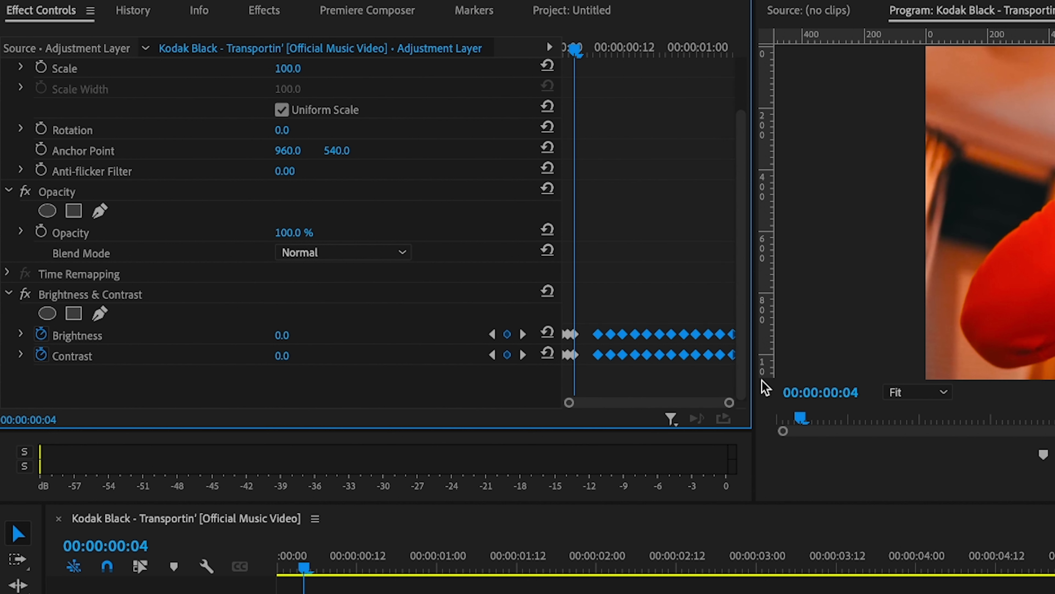
key("Delete")
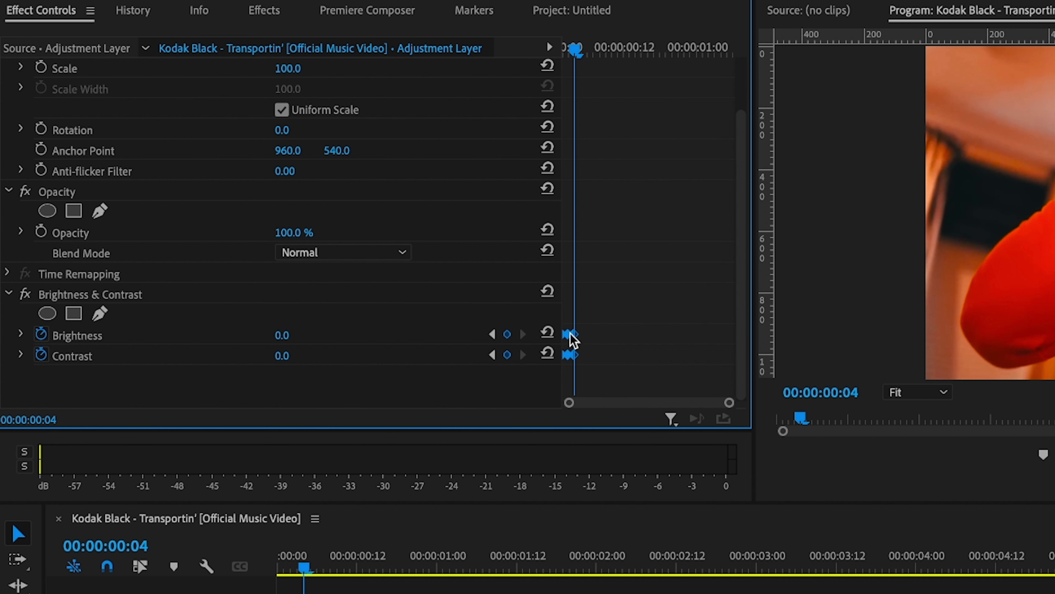
- Repeat the tightened Brightness and Contrast keyframes across the whole adjustment layer and play back the flashing
left_click_drag(569, 335, 672, 356)
left_click_drag(715, 318, 723, 363)
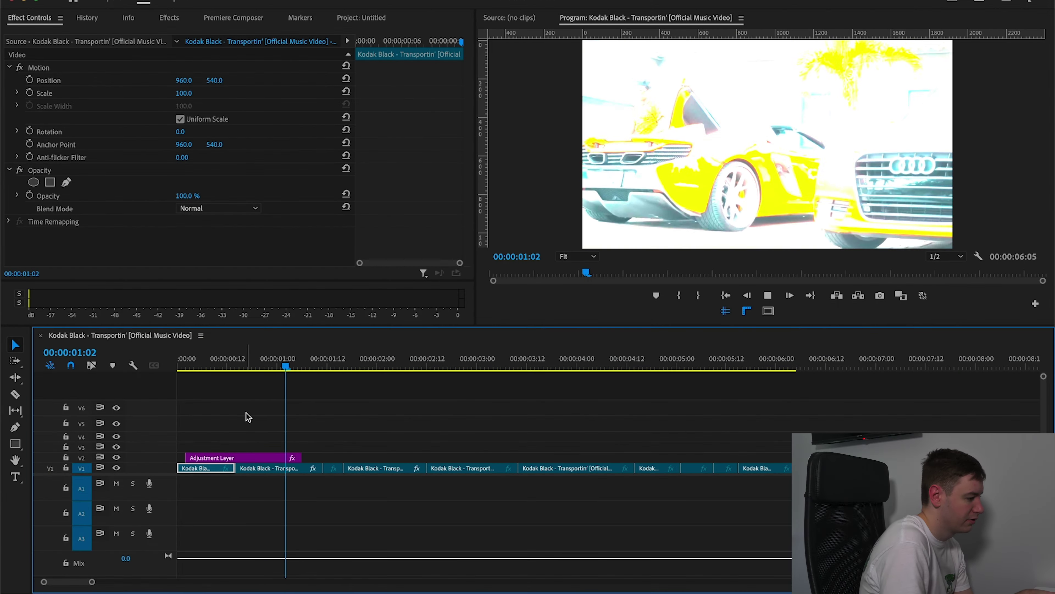
key("space")
- Find the Transform video effect from the Distort group and apply it to the adjustment layer
left_click(226, 458)
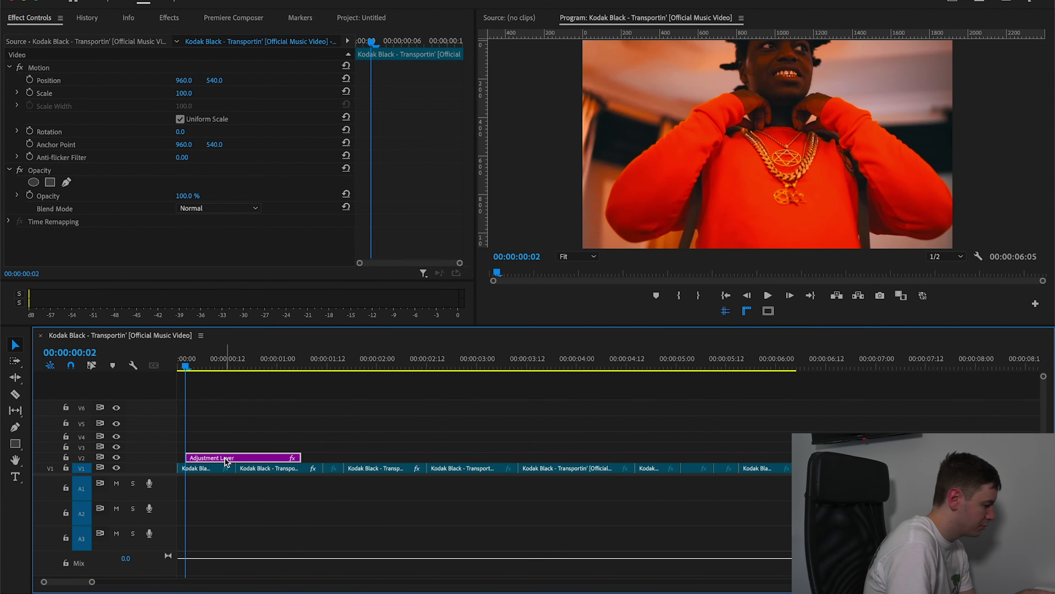
left_click_drag(467, 136, 467, 203)
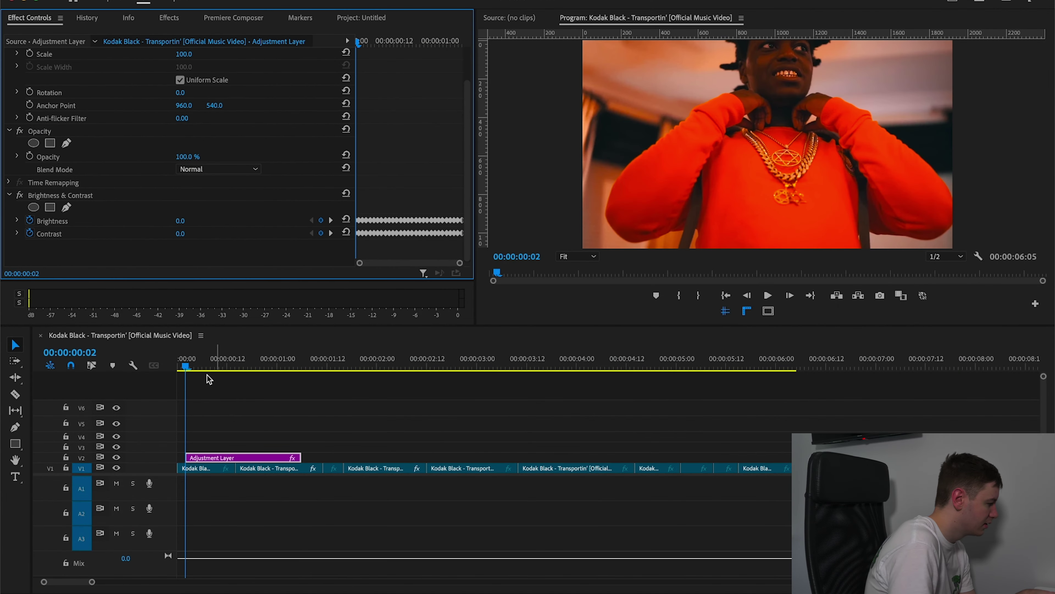
left_click(169, 17)
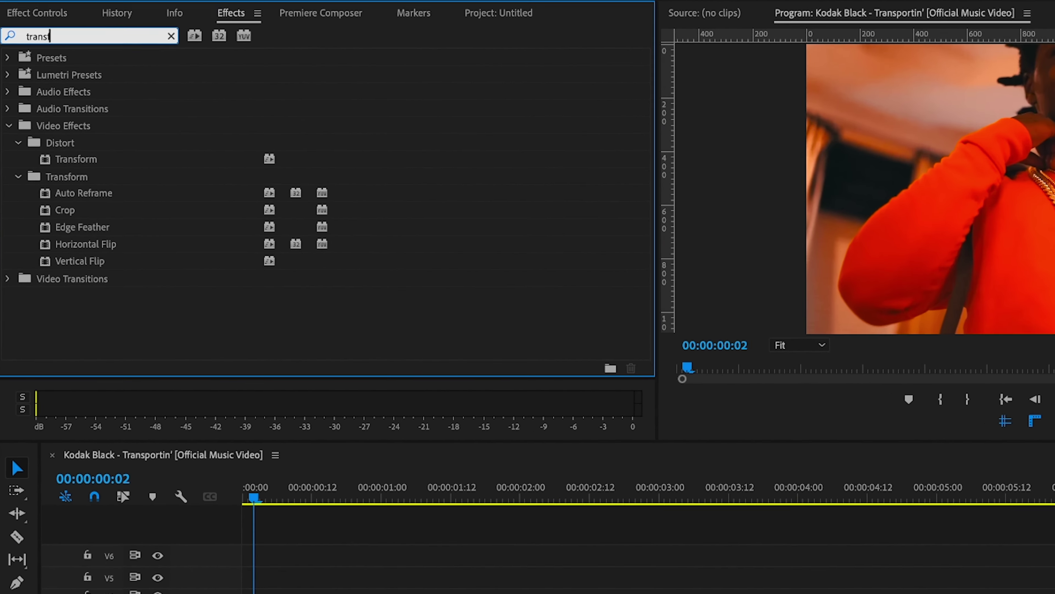
left_click_drag(88, 160, 230, 462)
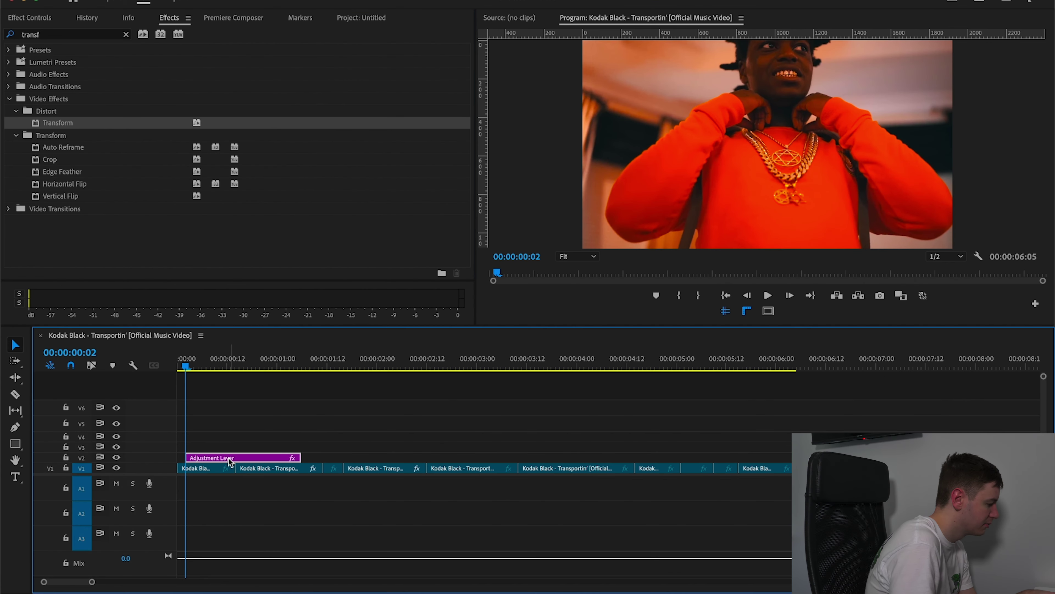
- Animate the Transform effect's Scale from 100 at the adjustment layer's start to 130 at its end
left_click(30, 18)
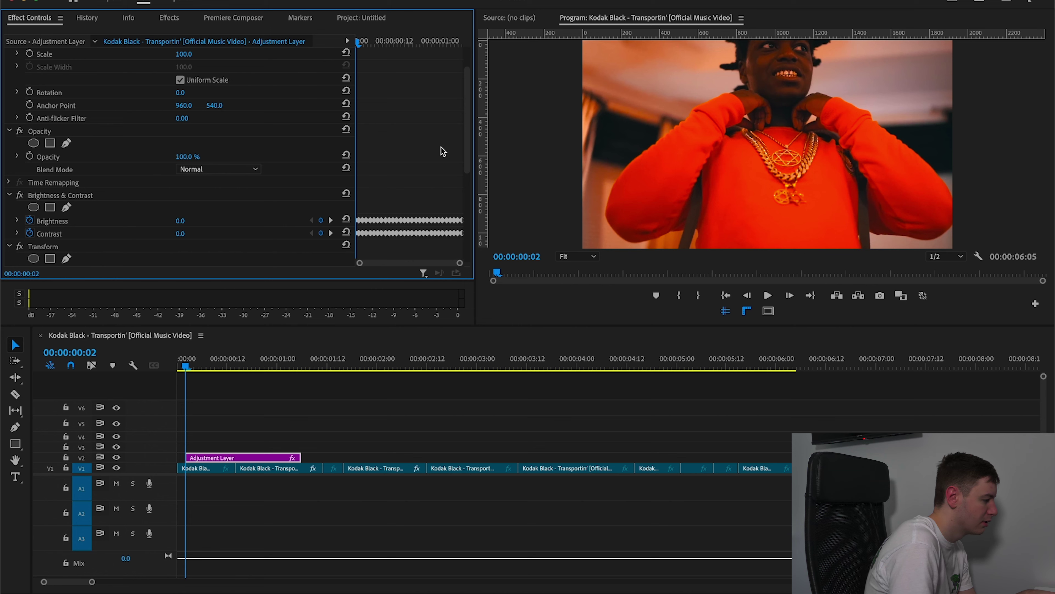
left_click_drag(468, 143, 465, 230)
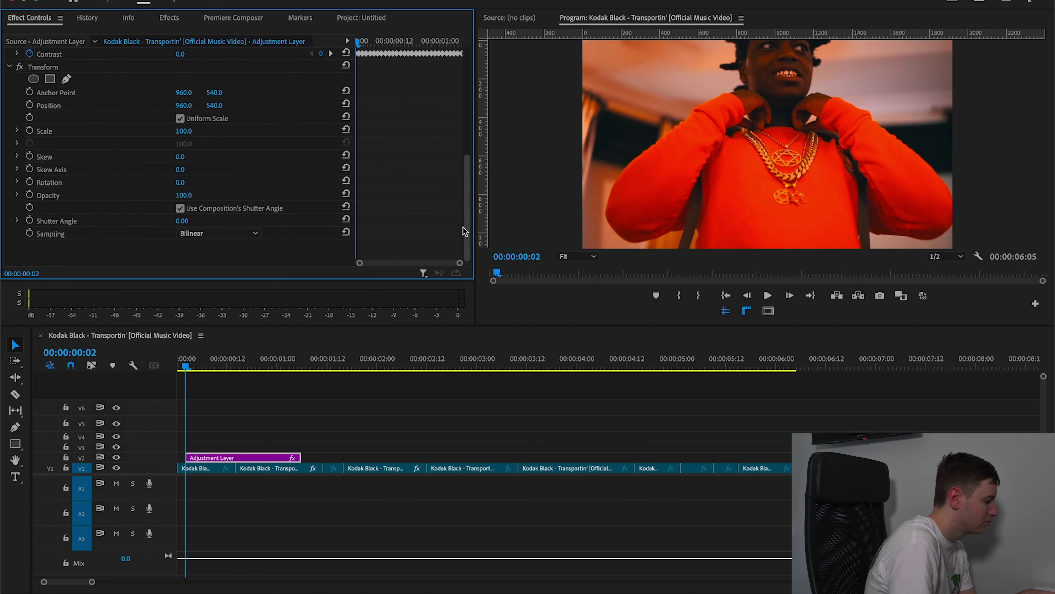
left_click(29, 130)
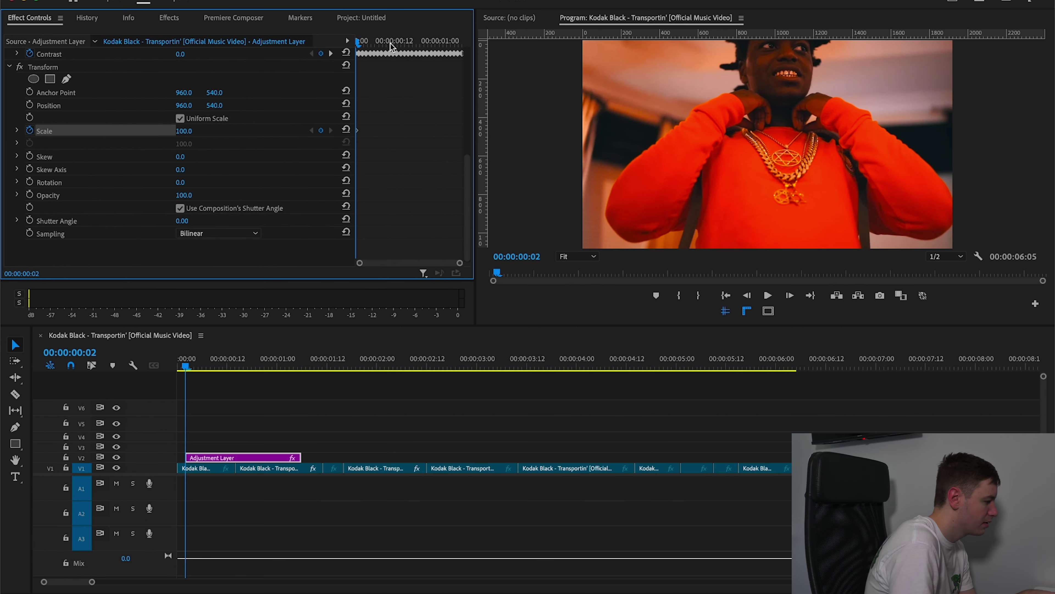
left_click_drag(359, 45, 451, 43)
left_click(320, 131)
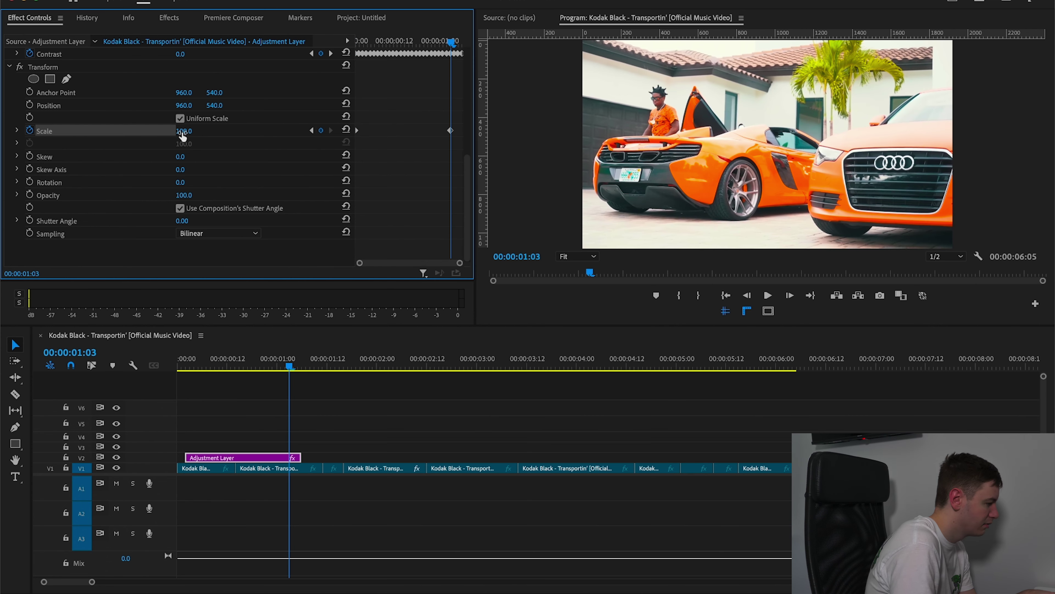
left_click_drag(184, 131, 205, 131)
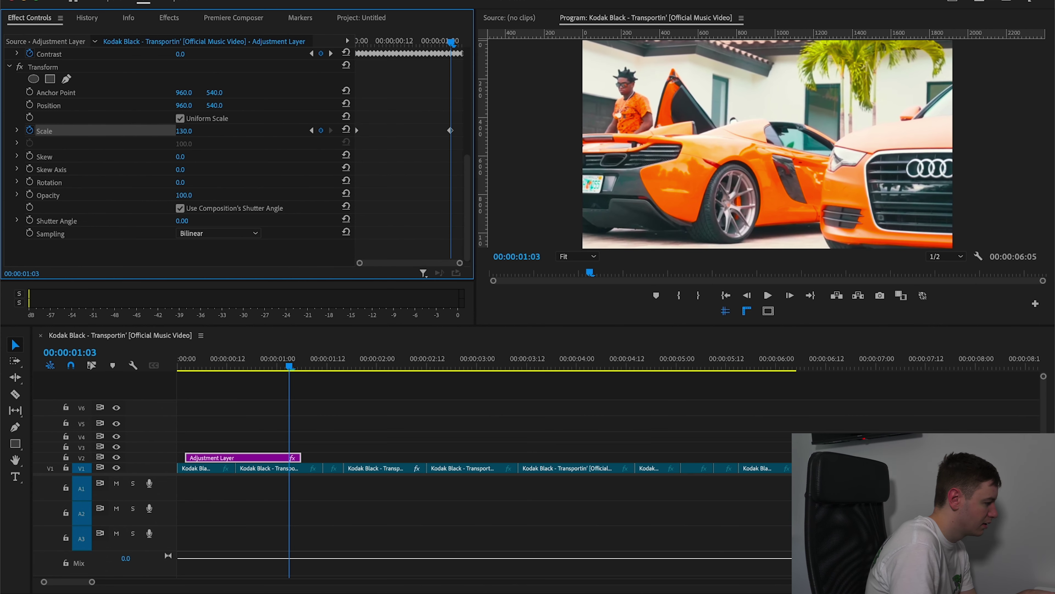
left_click_drag(451, 130, 462, 130)
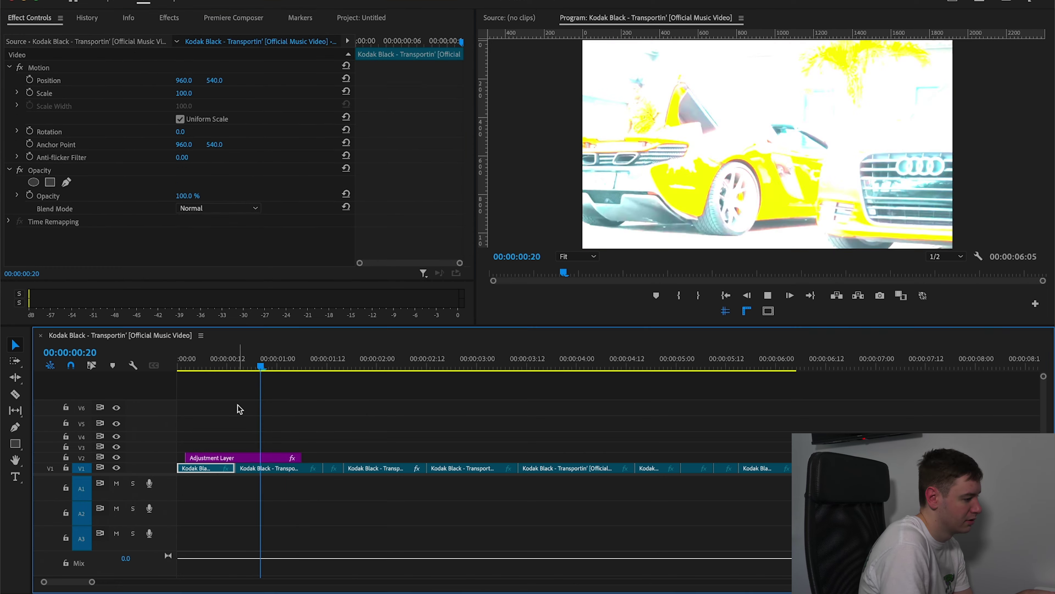
- Play back the flashing zoom from the adjustment layer's start and examine its effect keyframes at 00:00:00:08
key("space")
left_click(185, 362)
key("space")
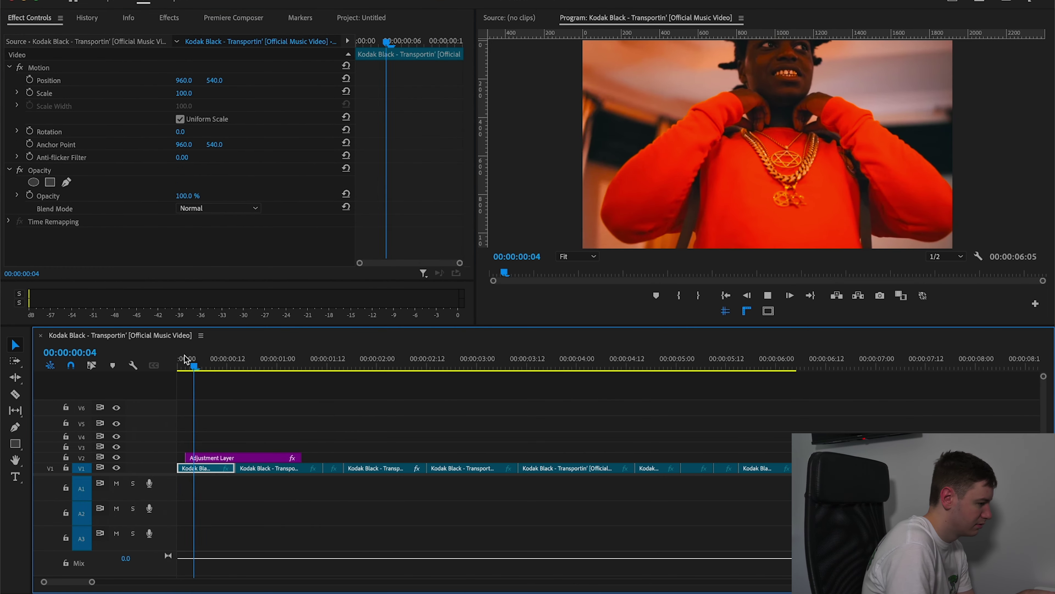
key("space")
left_click(210, 363)
scroll(396, 160, "down", 5)
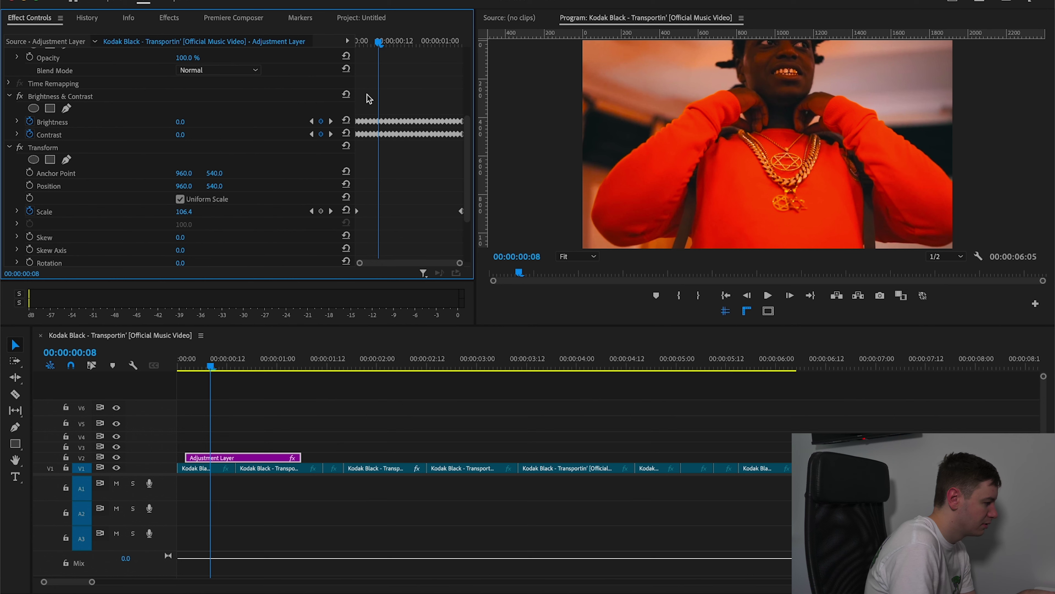
- Delete all Brightness and Contrast keyframes on the adjustment layer except the first three of each
left_click_drag(412, 136, 471, 158)
key("Delete")
key("equal")
key("equal")
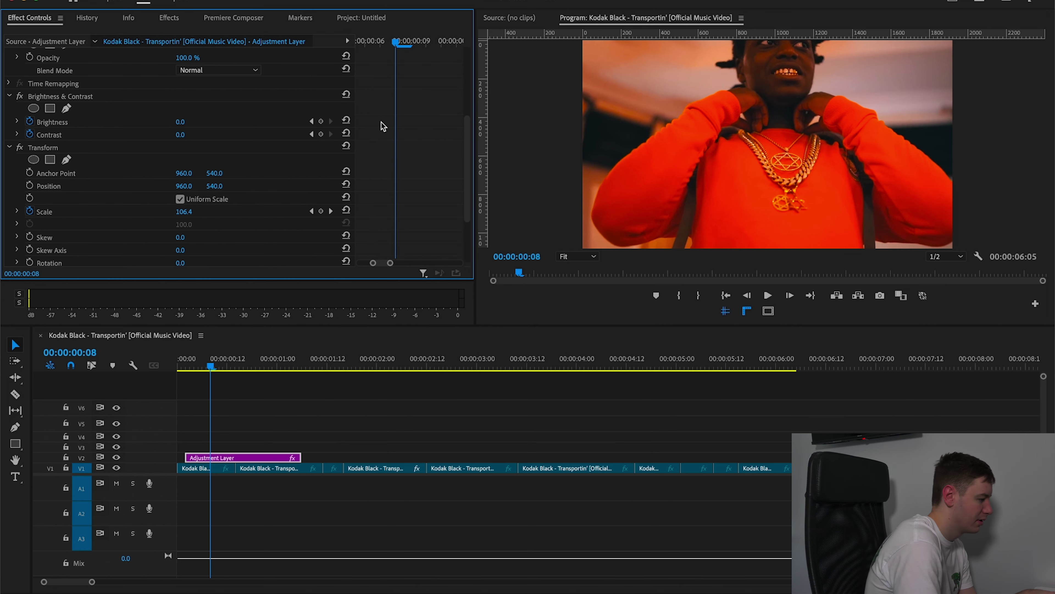
- Add Brightness and Contrast keyframes with both values at 0.0 at 00:00:00:05
scroll(383, 126, "down", 1)
key("Left")
key("Left")
key("Left")
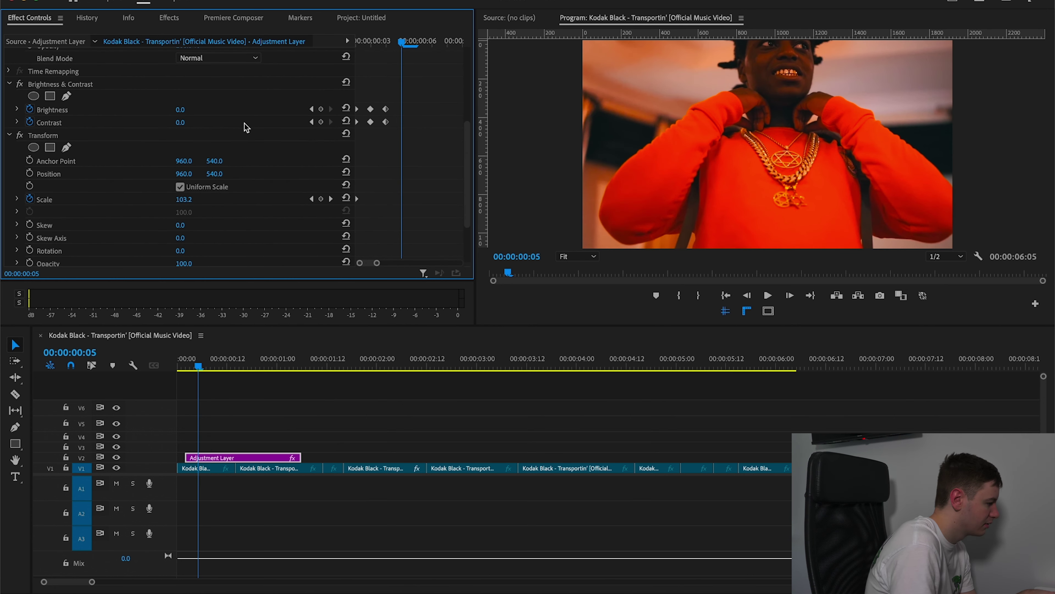
left_click(322, 122)
left_click(321, 109)
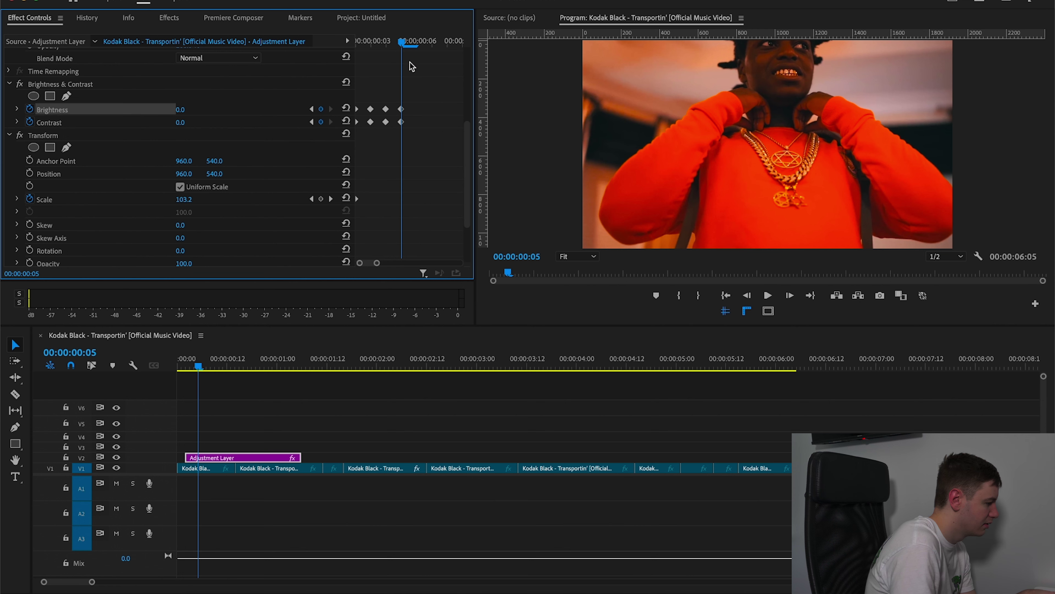
- Set Brightness to 100 and Contrast to -58 at 00:00:00:06, and reset both to 0 at 00:00:00:07
left_click_drag(402, 42, 412, 43)
left_click_drag(181, 124, 222, 110)
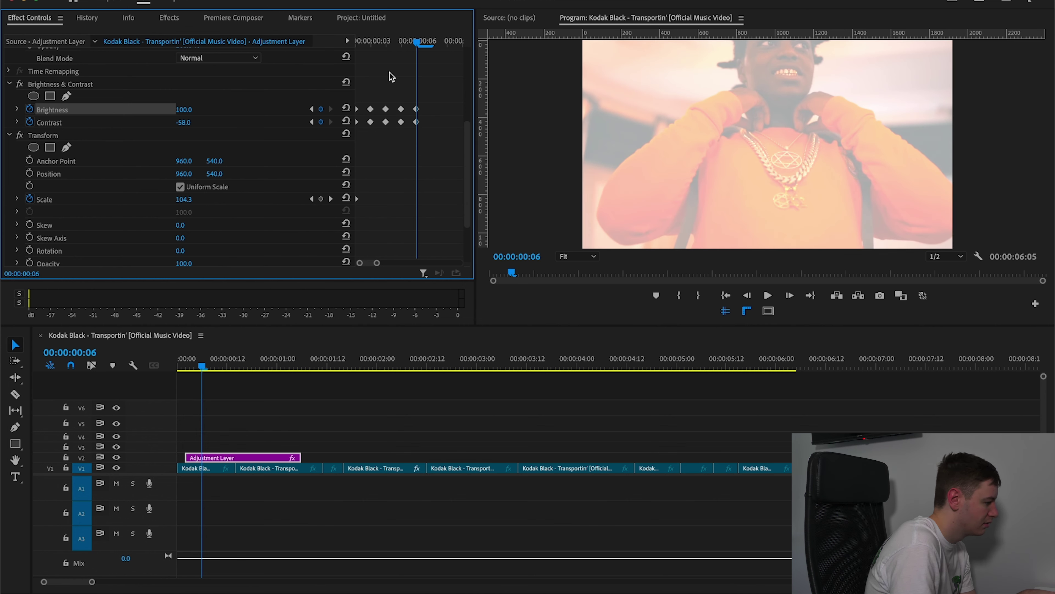
key("Right")
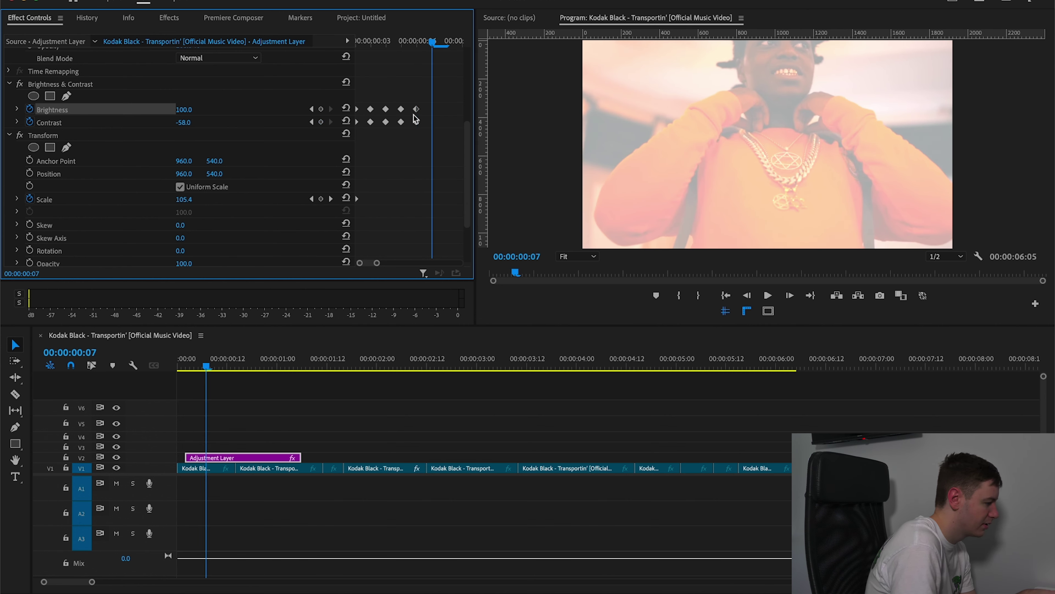
left_click(347, 122)
left_click(347, 108)
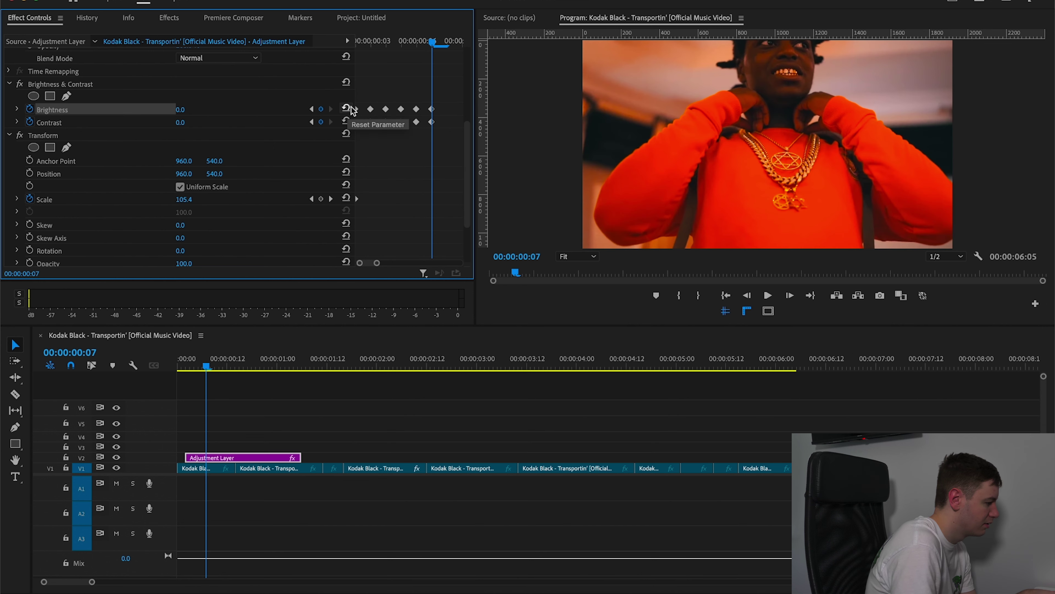
- Duplicate the alternating Brightness and Contrast keyframe pattern repeatedly along the adjustment layer
left_click_drag(385, 93, 360, 136)
key("backslash")
left_click(358, 109)
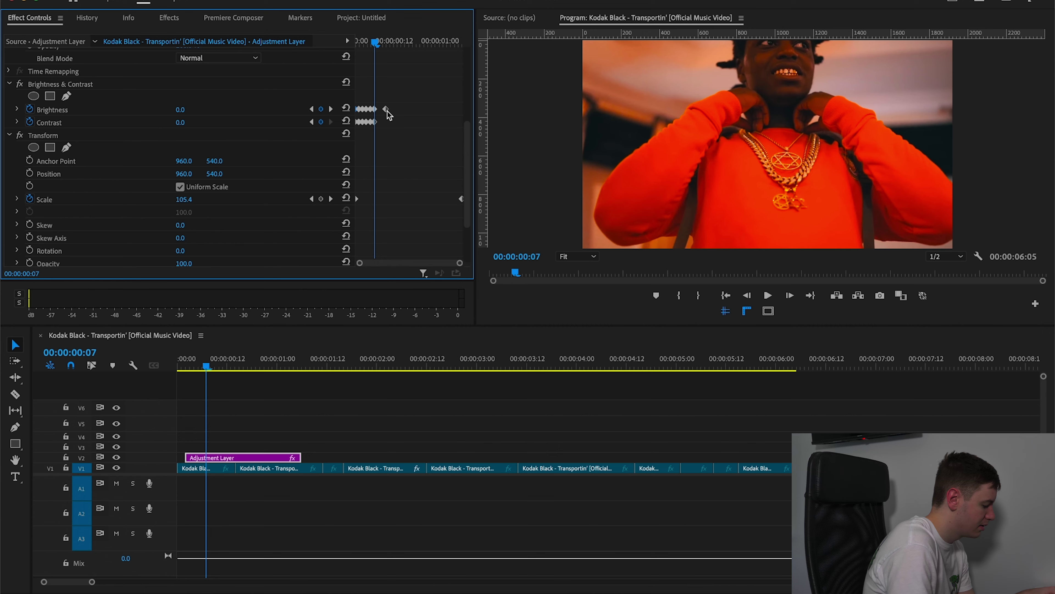
scroll(377, 109, "down", 1)
left_click_drag(475, 190, 524, 193)
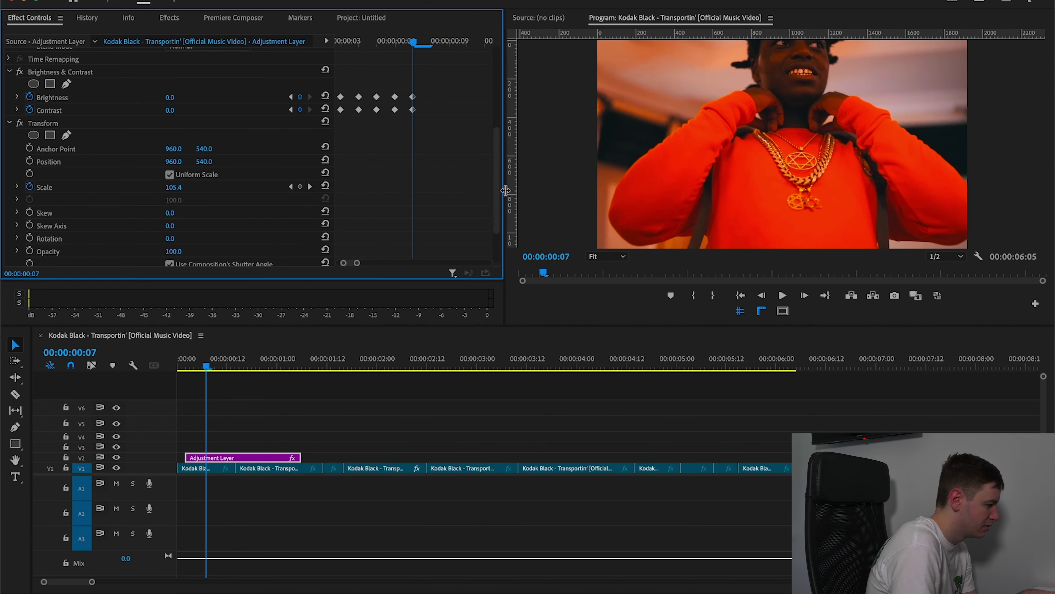
left_click_drag(372, 44, 355, 43)
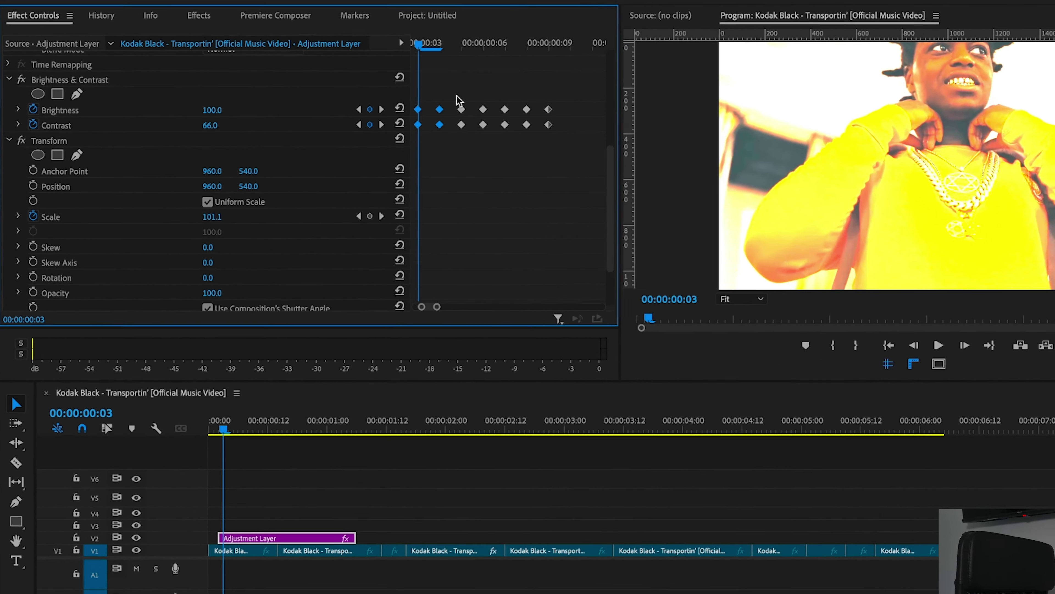
left_click_drag(384, 84, 404, 124)
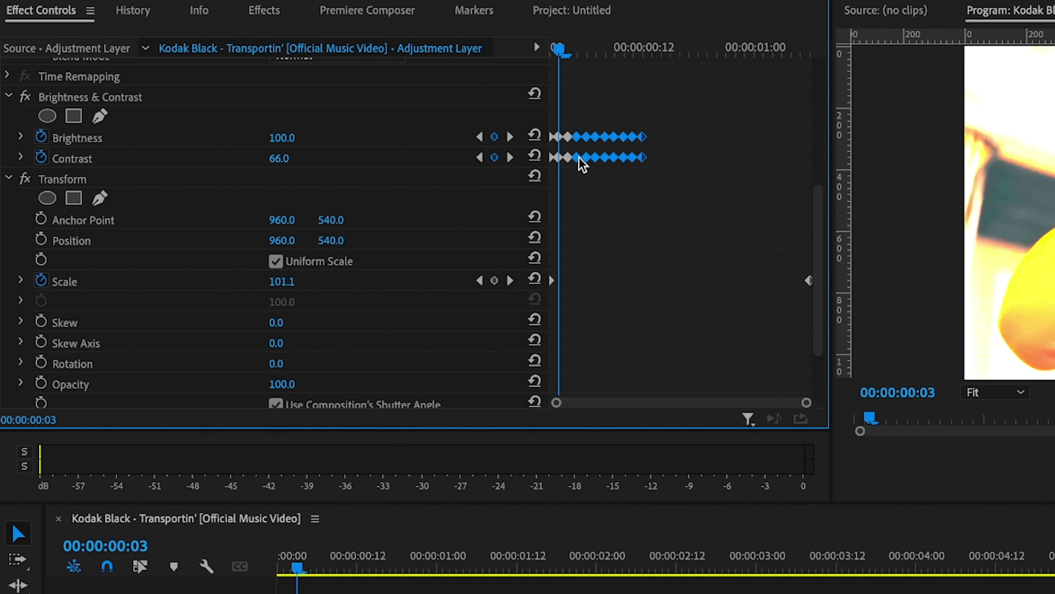
left_click_drag(595, 157, 667, 158)
left_click_drag(641, 106, 604, 157)
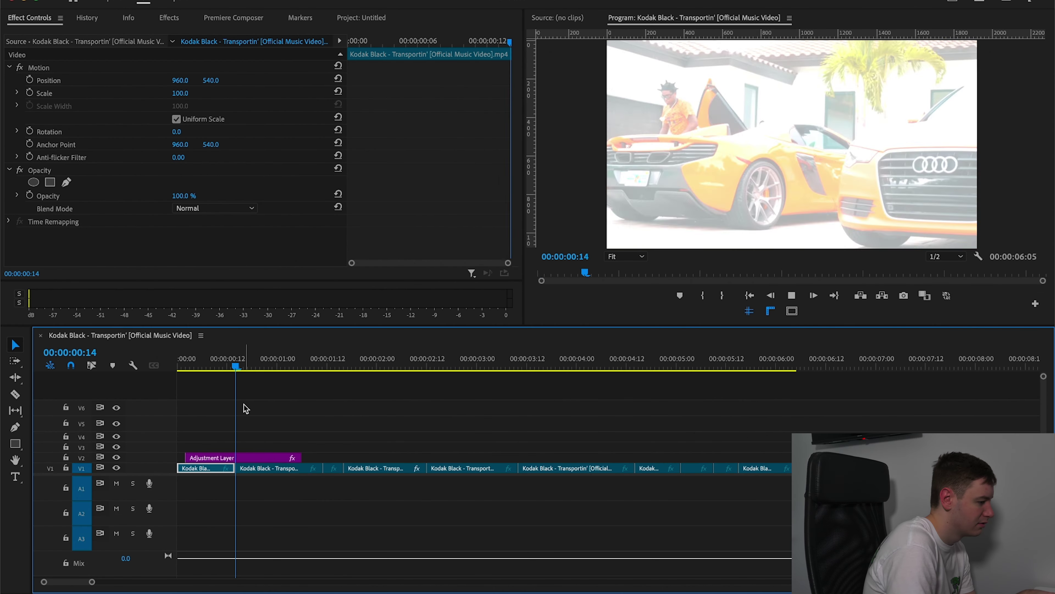
- Play back the revised flashing effect from the start of the sequence
key("space")
left_click_drag(192, 366, 163, 365)
key("space")
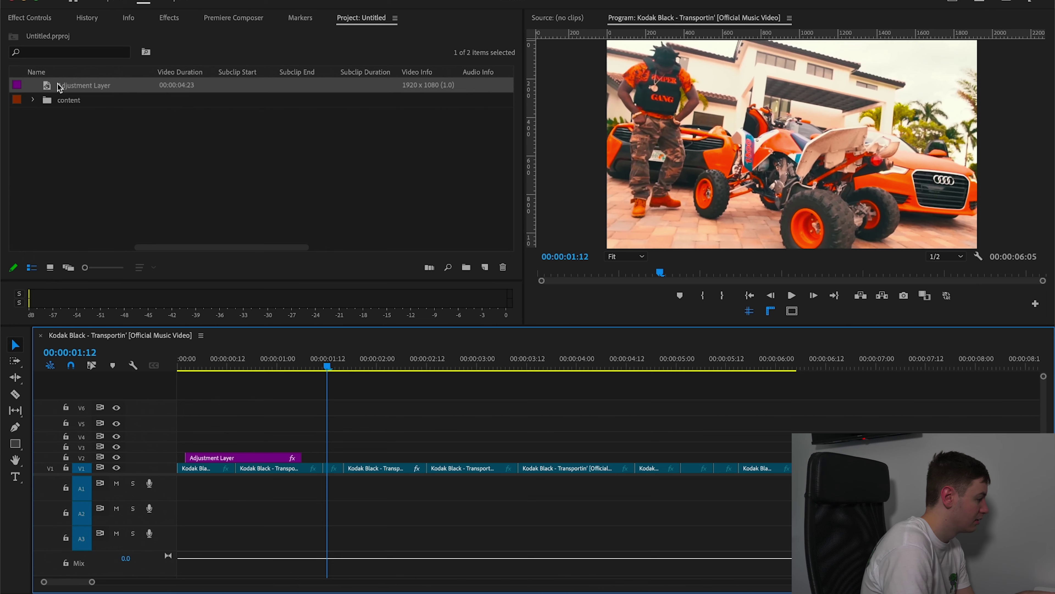
- Place another adjustment layer on track V3 after the first one, cut it shorter and delete the excess
left_click_drag(83, 85, 391, 451)
left_click(477, 447)
key("v")
left_click(505, 448)
key("Delete")
- Move the new adjustment layer to track V2 so it starts at 00:00:03:17 over the cut to the next clips
left_click_drag(368, 368, 483, 384)
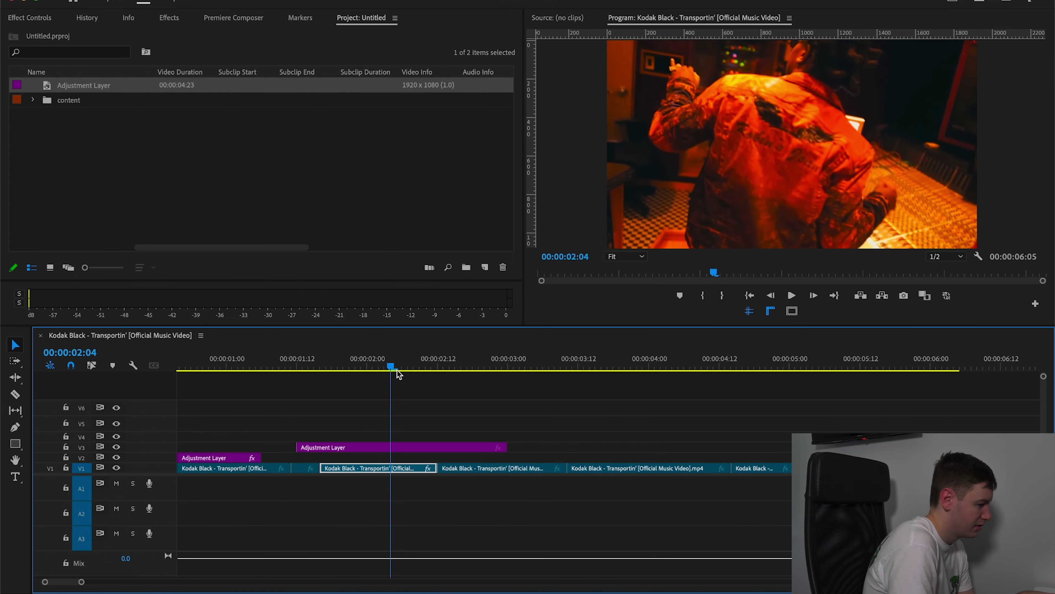
scroll(483, 384, "right", 3)
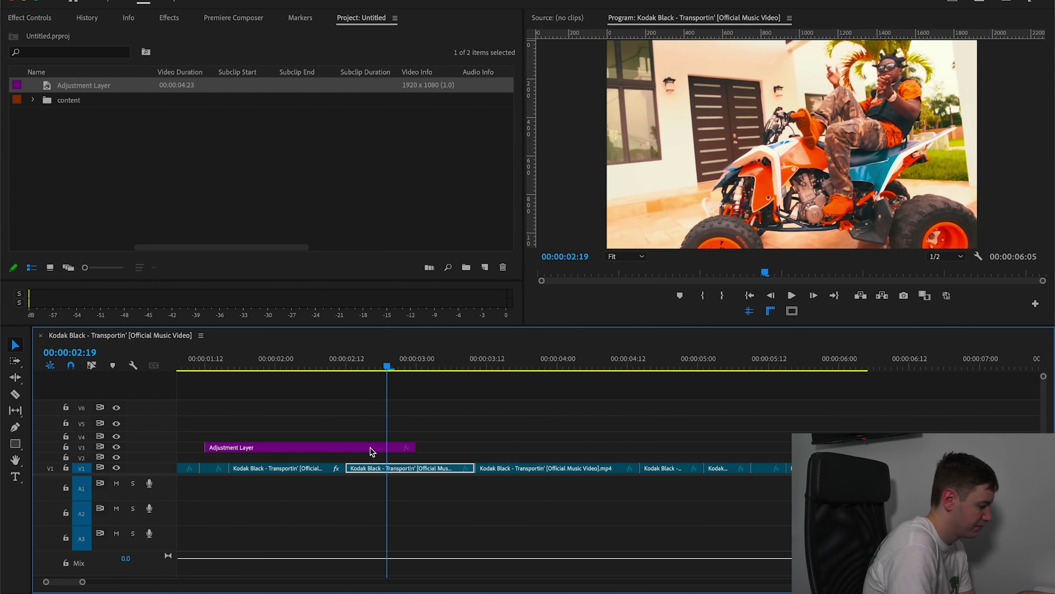
left_click_drag(397, 362, 641, 383)
left_click_drag(387, 448, 699, 457)
left_click_drag(633, 372, 714, 402)
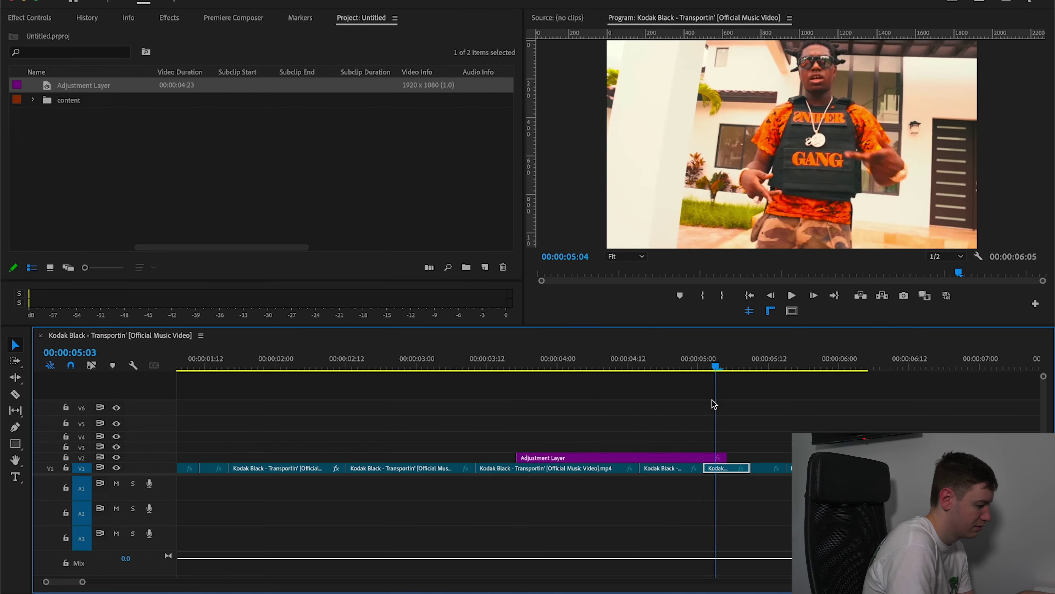
- Find the Brightness & Contrast video effect and apply it to the new adjustment layer
left_click(590, 457)
left_click(34, 17)
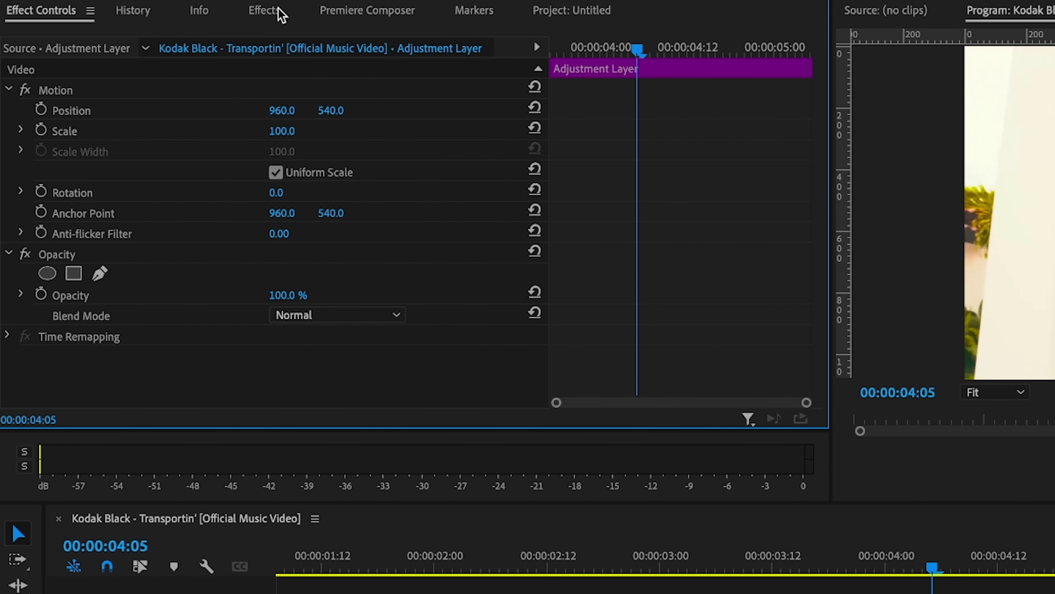
left_click(272, 10)
left_click(142, 36)
type("bright")
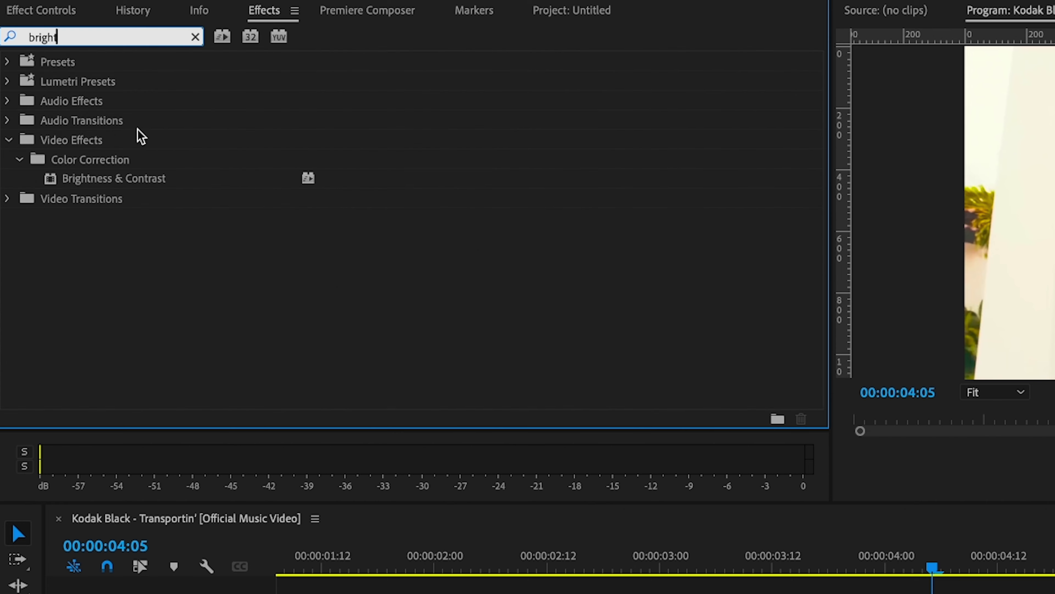
left_click_drag(130, 183, 605, 458)
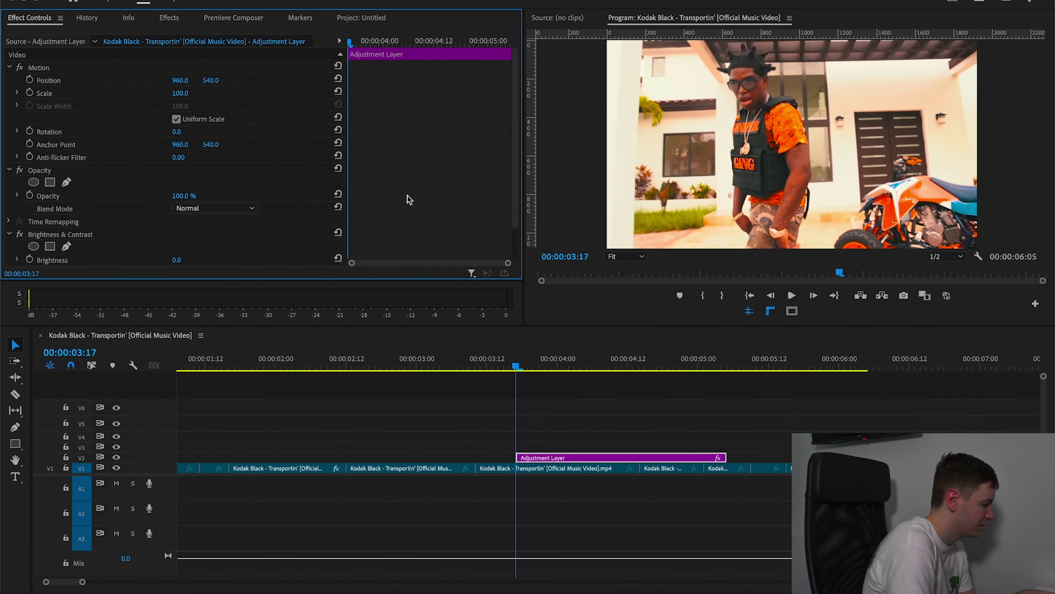
- Start keyframing Brightness and Contrast at 0.0 at the new adjustment layer's start, 00:00:03:17
scroll(409, 200, "down", 2)
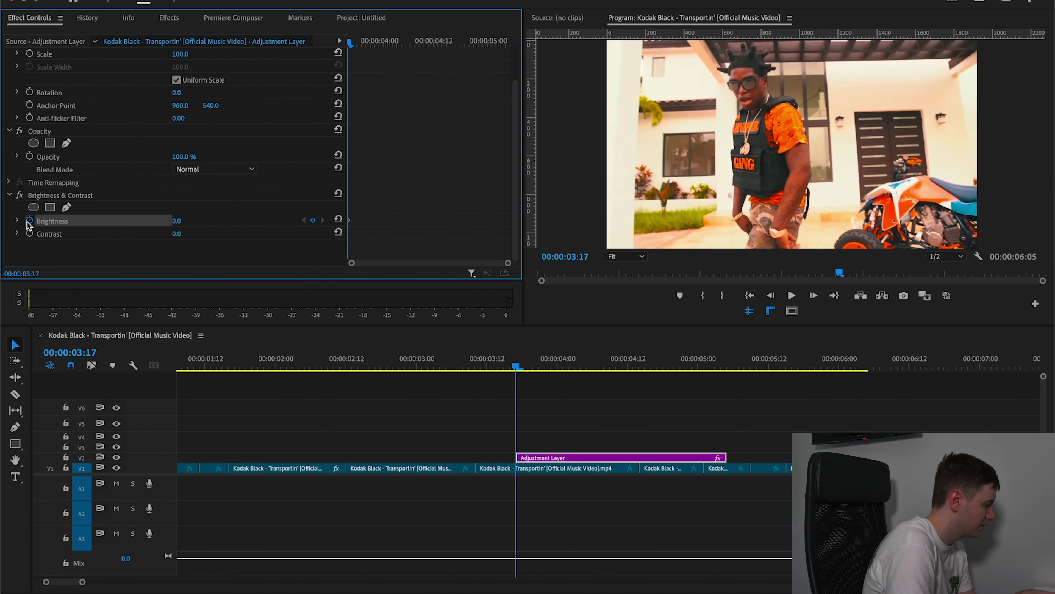
left_click(30, 219)
left_click(29, 233)
- Keyframe Brightness at 100 and Contrast at 50 at 00:00:03:18, and reset both to 0 at 00:00:03:19
left_click(357, 41)
key("equal")
key("equal")
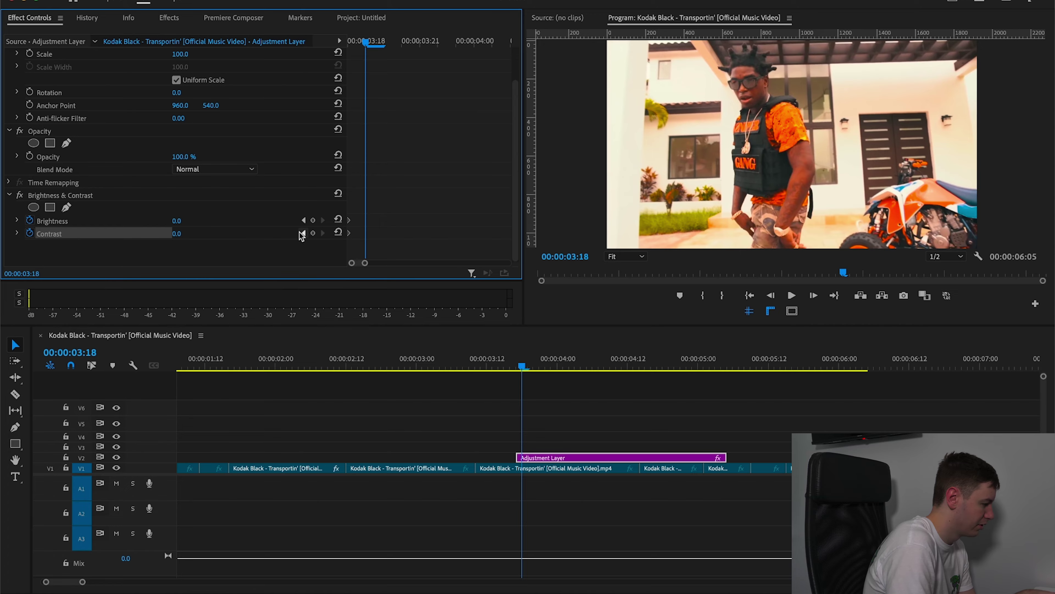
left_click(313, 221)
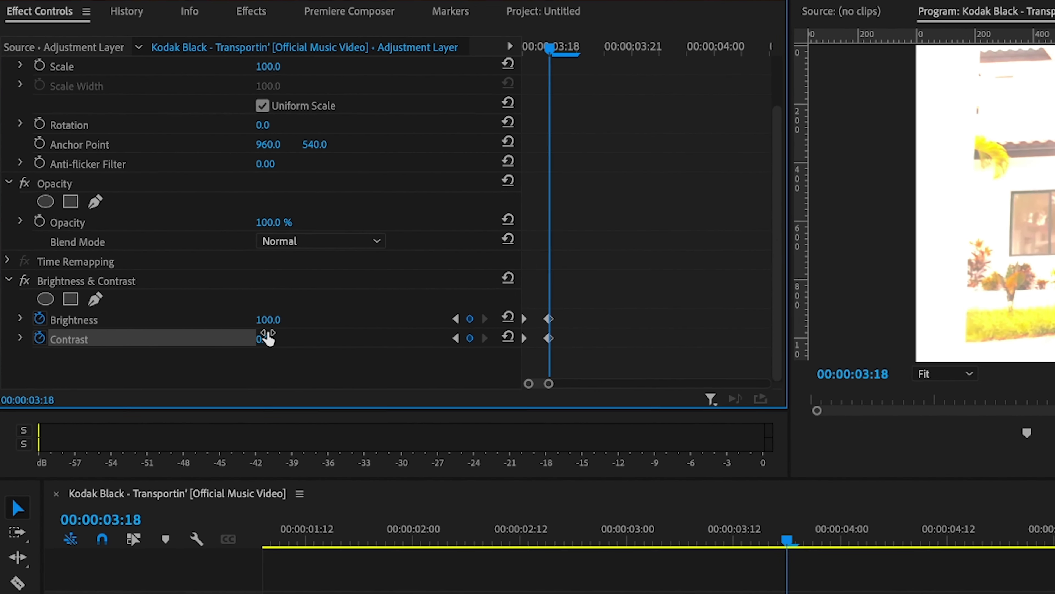
left_click_drag(177, 234, 200, 234)
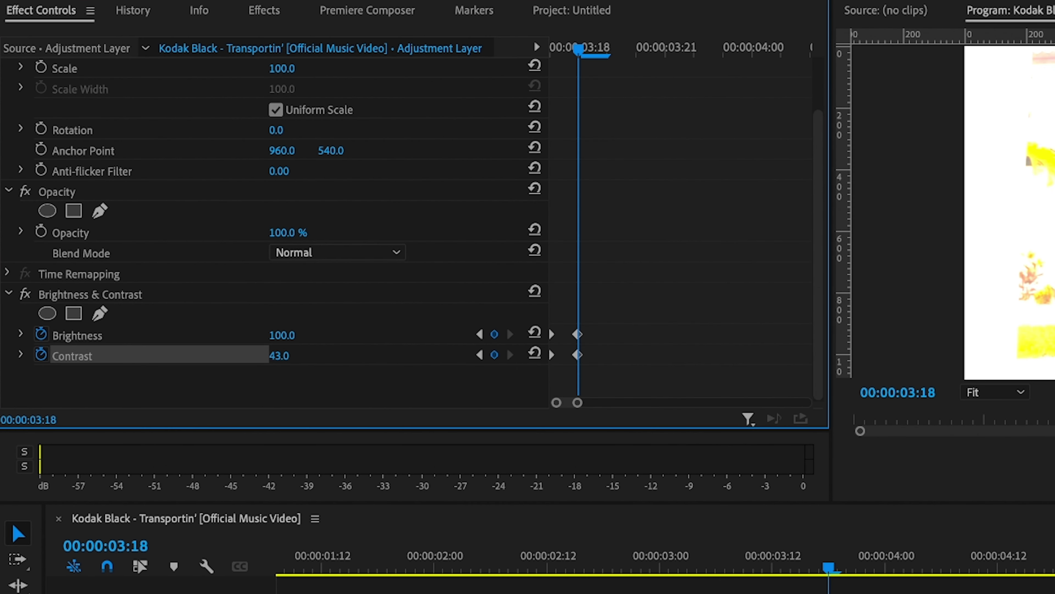
key("Right")
left_click(535, 333)
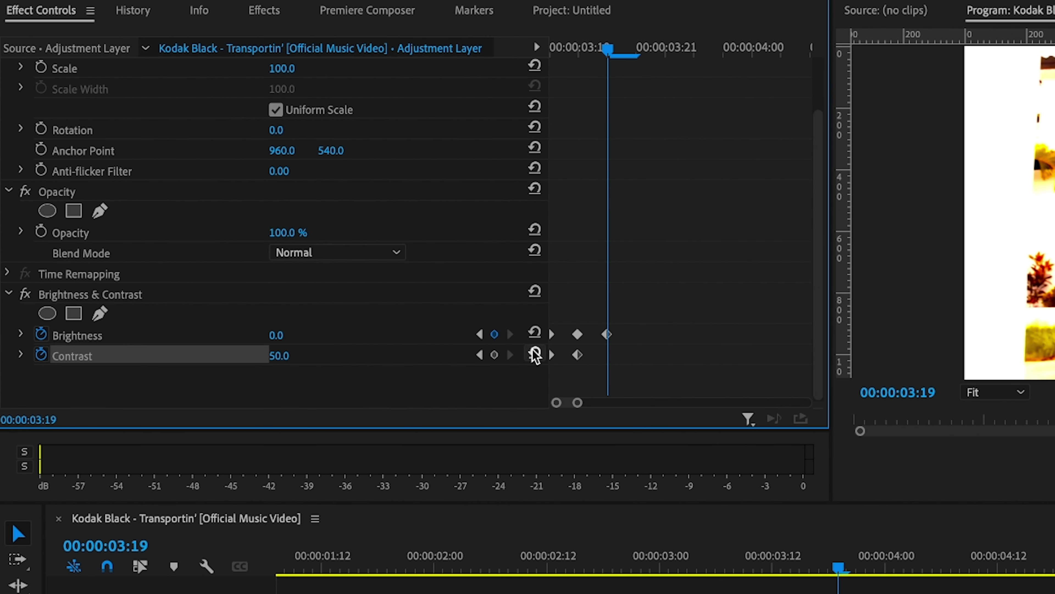
left_click(535, 354)
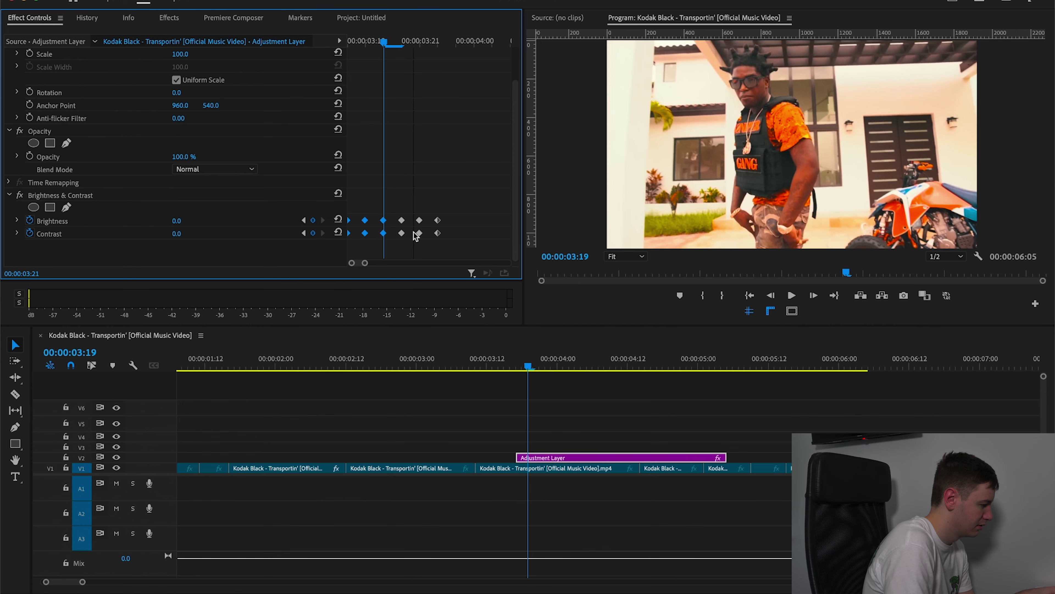
- Repeat the Brightness and Contrast flash keyframes across the whole length of the new adjustment layer
scroll(423, 237, "down", 4)
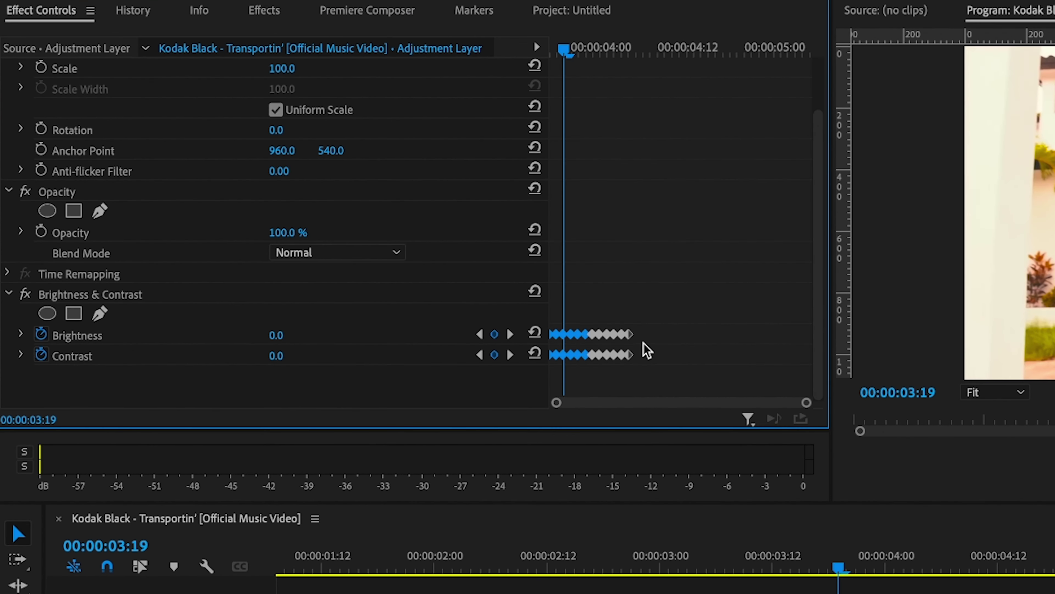
left_click_drag(427, 204, 328, 260)
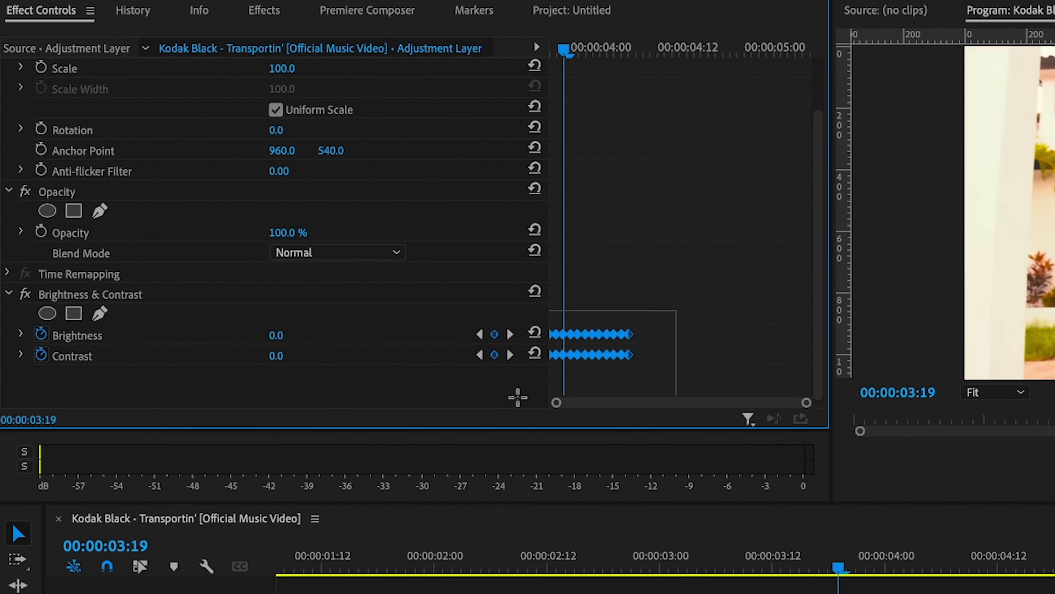
left_click_drag(676, 350, 687, 350)
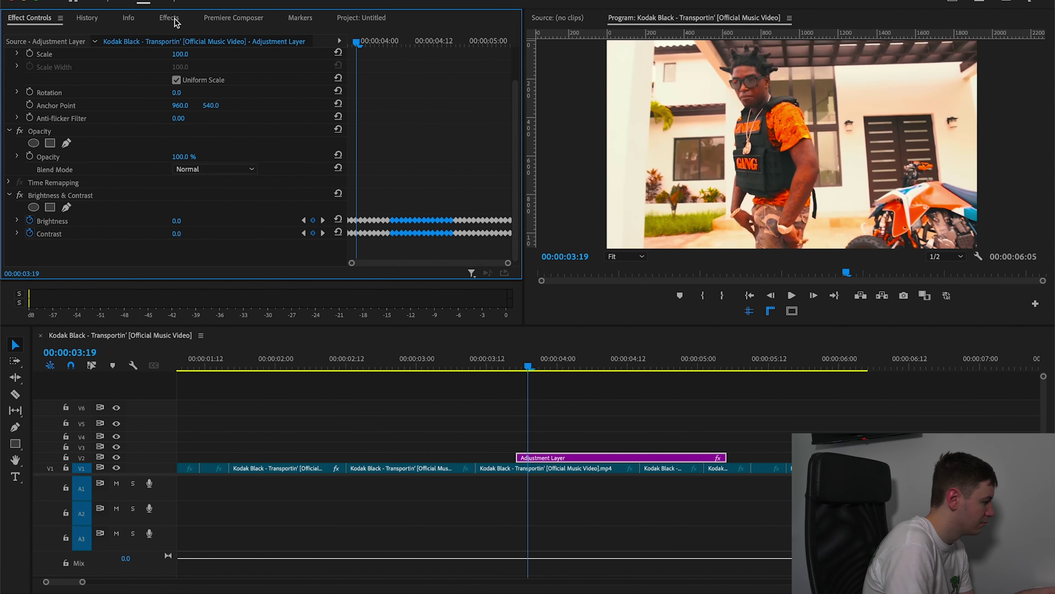
- Find the Transform video effect in the Distort group and apply it to the new adjustment layer
left_click(264, 10)
left_click(193, 37)
left_click(164, 37)
type("transfo")
left_click_drag(58, 123, 534, 459)
- Keyframe the Transform effect's Scale at 272 and Rotation at 187° at 00:00:04:14, on the cut between clips
left_click(647, 368)
left_click_drag(705, 120, 689, 113)
left_click_drag(180, 131, 251, 130)
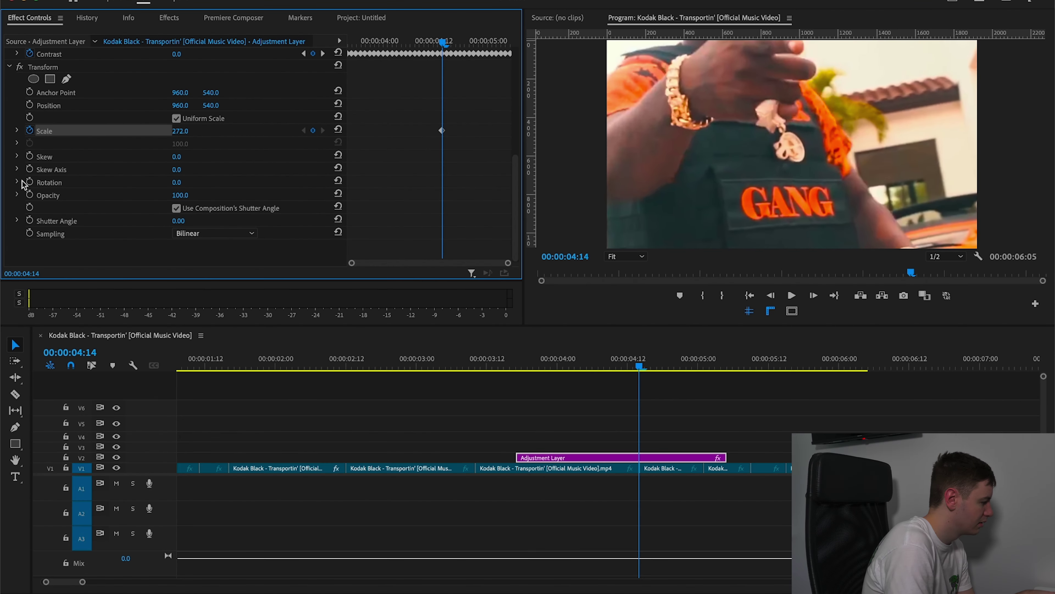
left_click(29, 182)
left_click_drag(177, 182, 256, 182)
- Add Transform keyframes with Scale 100 and Rotation 0 about six frames before the cut, and raise Scale at 00:00:04:14 to 527
left_click_drag(442, 43, 421, 45)
left_click_drag(412, 45, 437, 52)
left_click_drag(184, 132, 190, 131)
- Reset the Transform effect's Rotation to 0 and Scale to 100 at 00:00:04:20
left_click(448, 41)
left_click_drag(449, 42, 469, 54)
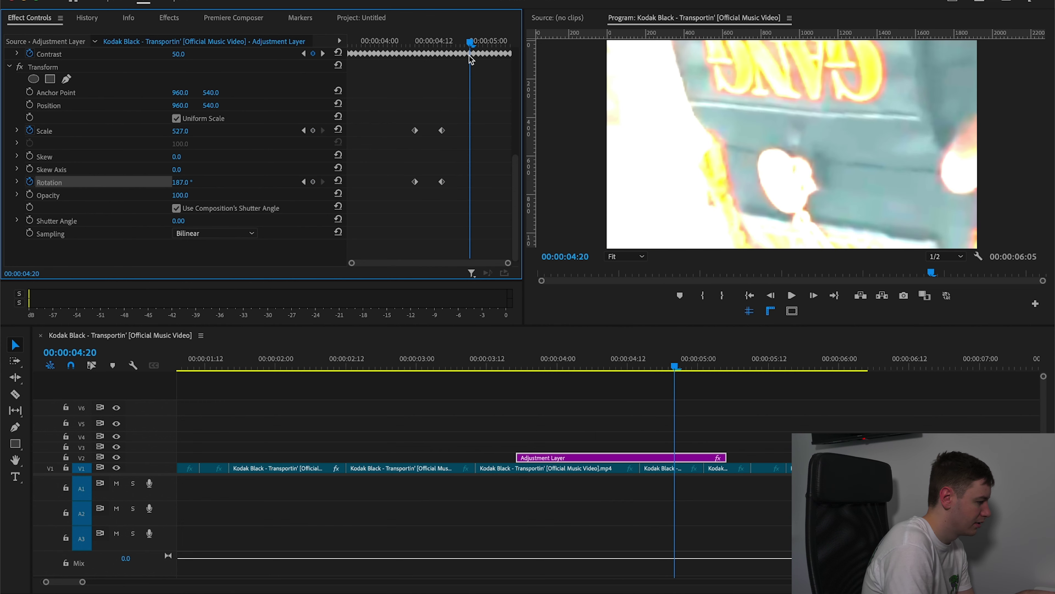
left_click(337, 180)
left_click(338, 130)
- Play back the flashing zoom and spin transition from 00:00:03:18
left_click_drag(474, 48, 353, 64)
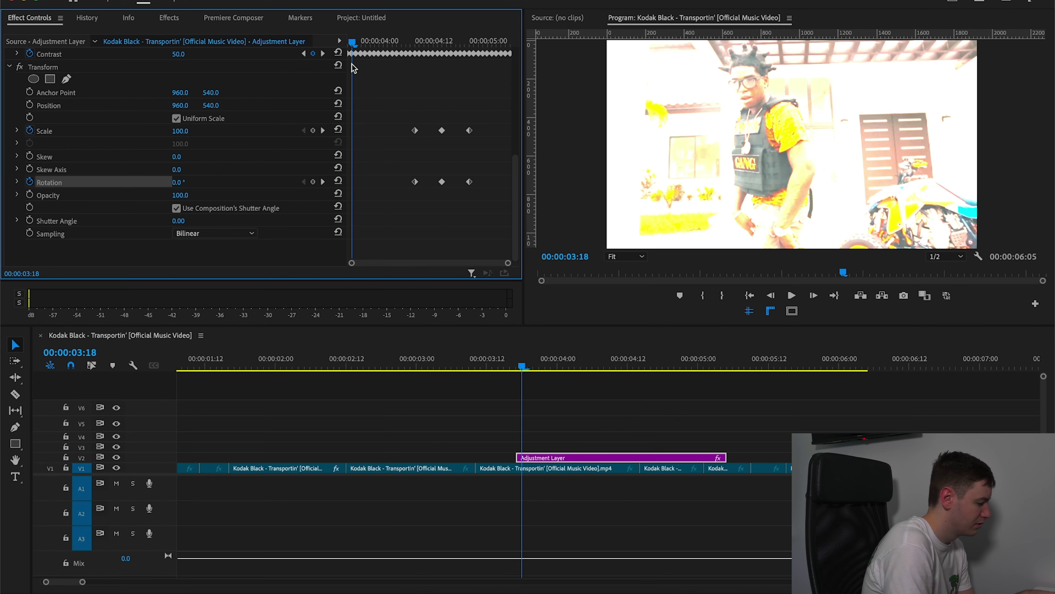
left_click(569, 444)
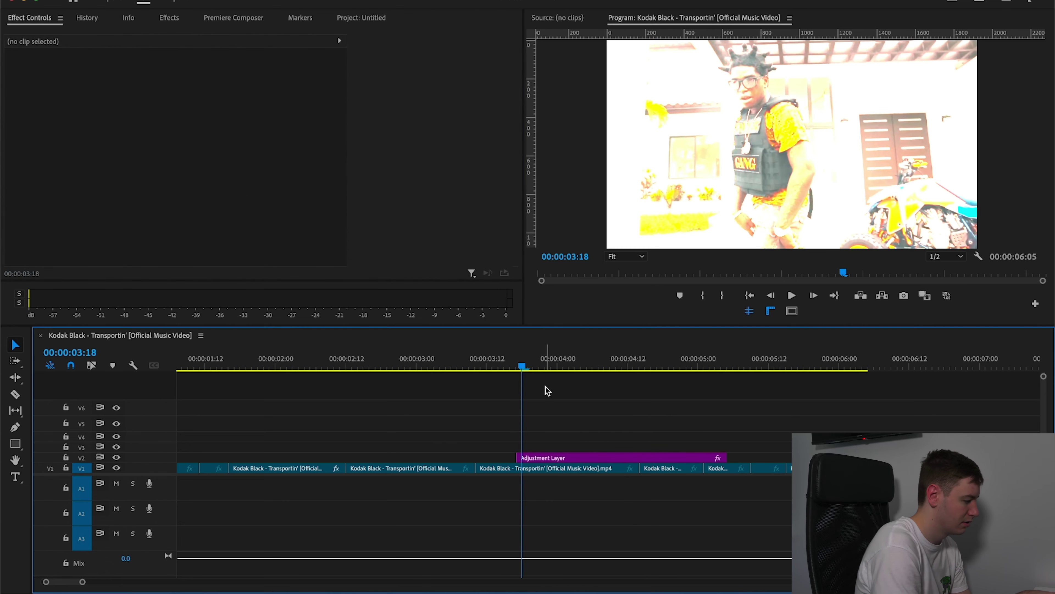
key("space")
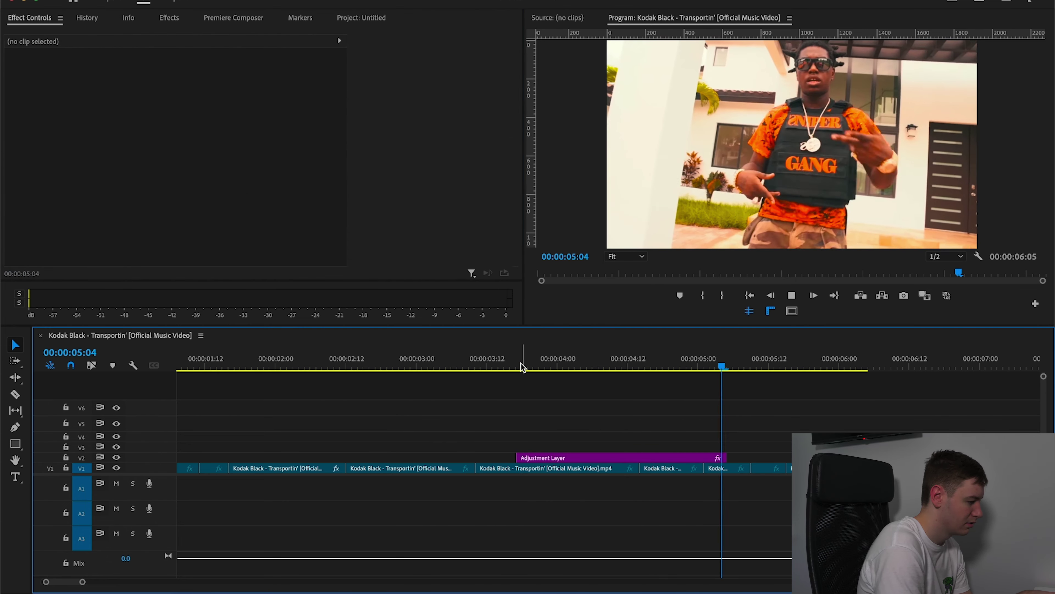
key("space")
- Move to 00:00:04:14, search the effects for blur and apply Directional Blur to the adjustment layer
left_click(639, 361)
left_click(654, 457)
left_click(171, 18)
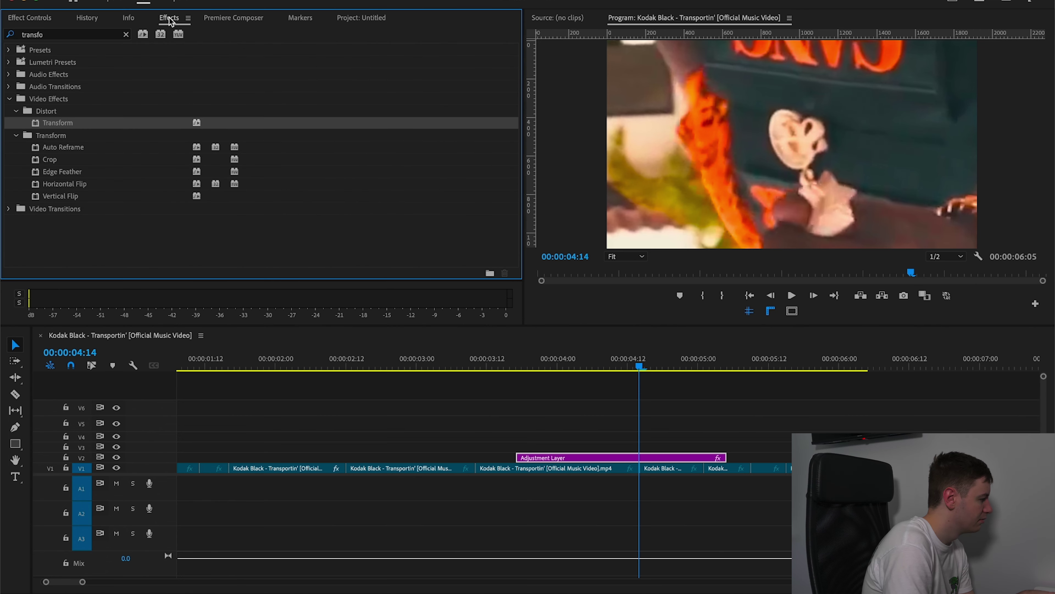
left_click(126, 34)
type("blur")
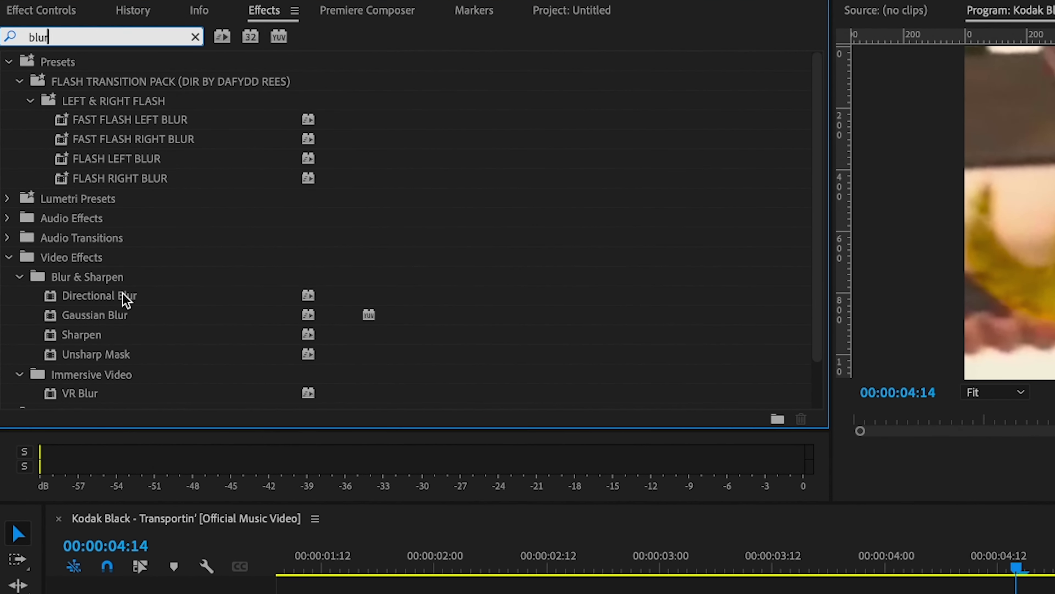
left_click(121, 302)
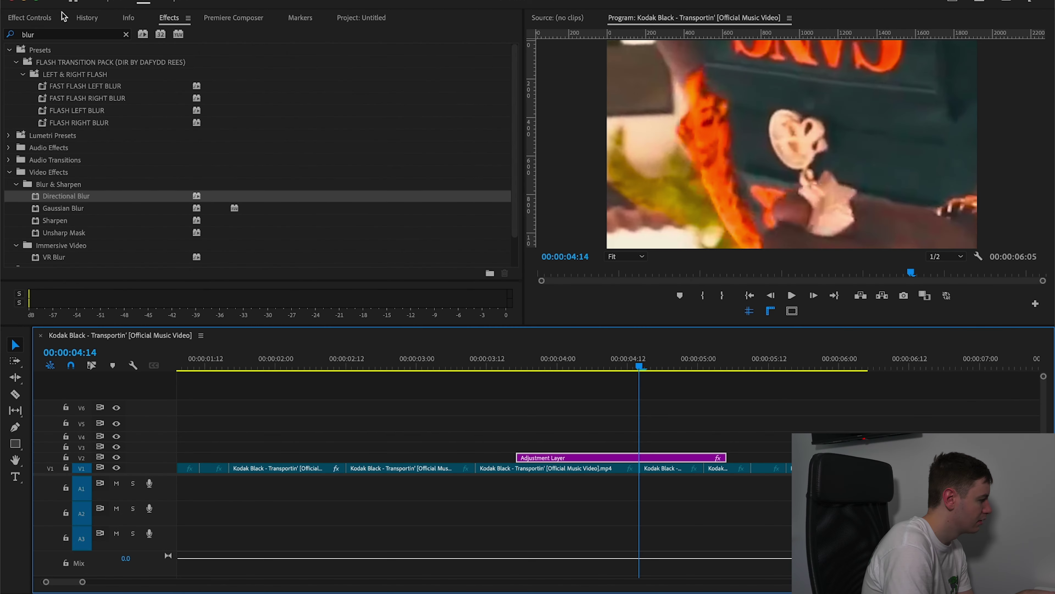
- Keyframe the adjustment layer's Directional Blur at 00:00:04:14 and set its Blur Length to 78
left_click(51, 14)
scroll(515, 139, "down", 10)
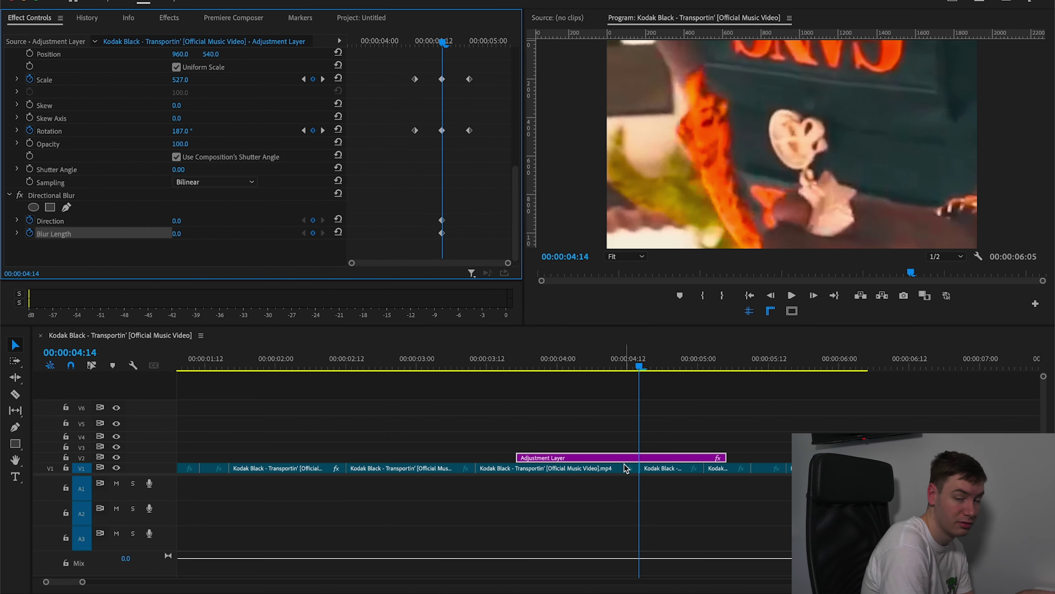
left_click_drag(177, 233, 221, 234)
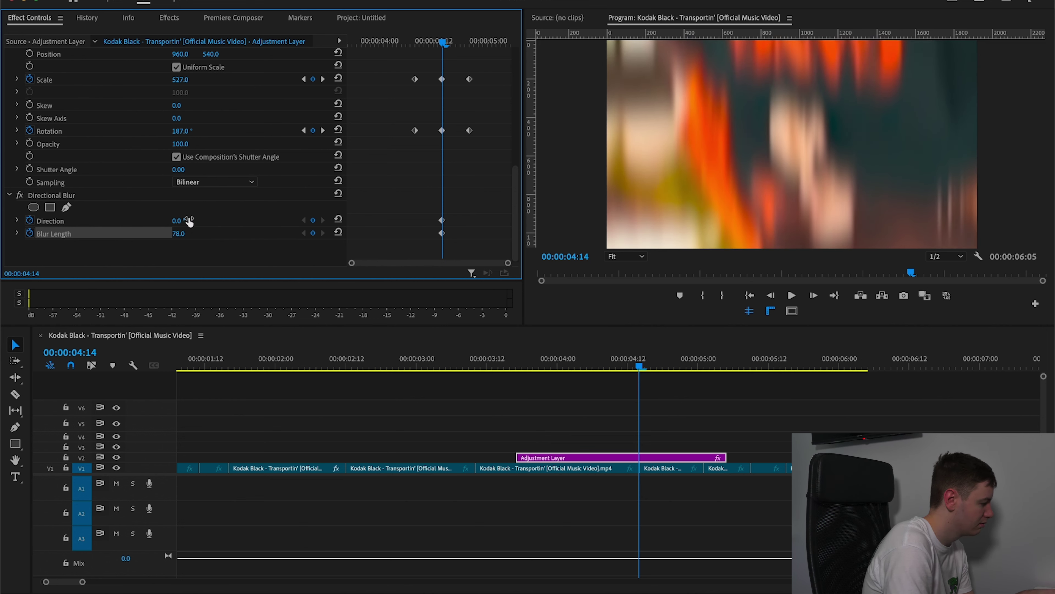
- Reset the Directional Blur's Blur Length to 0 at 00:00:04:08 and at 00:00:04:20
left_click(416, 40)
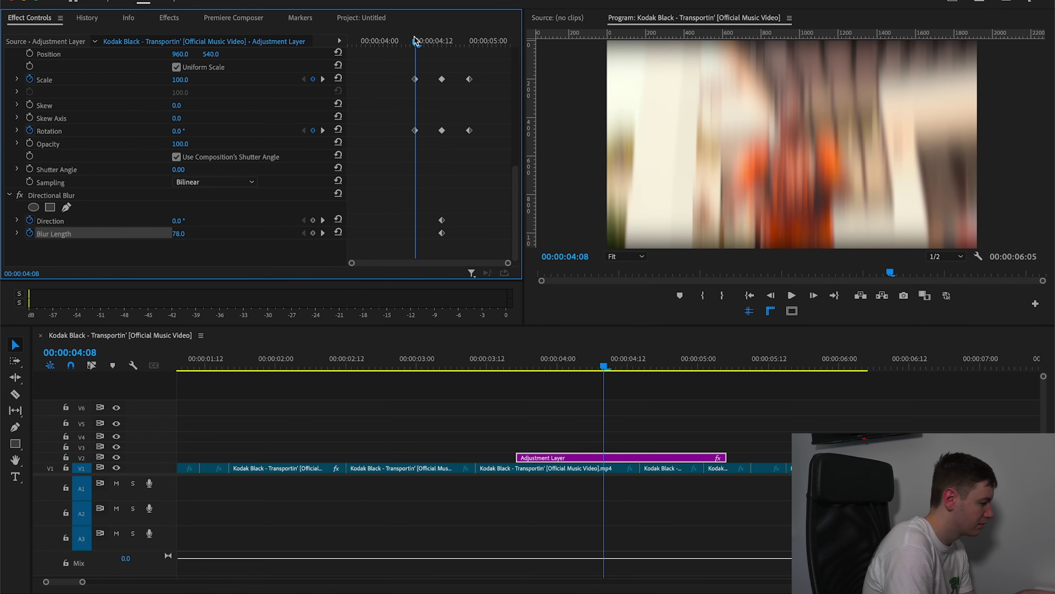
left_click(338, 232)
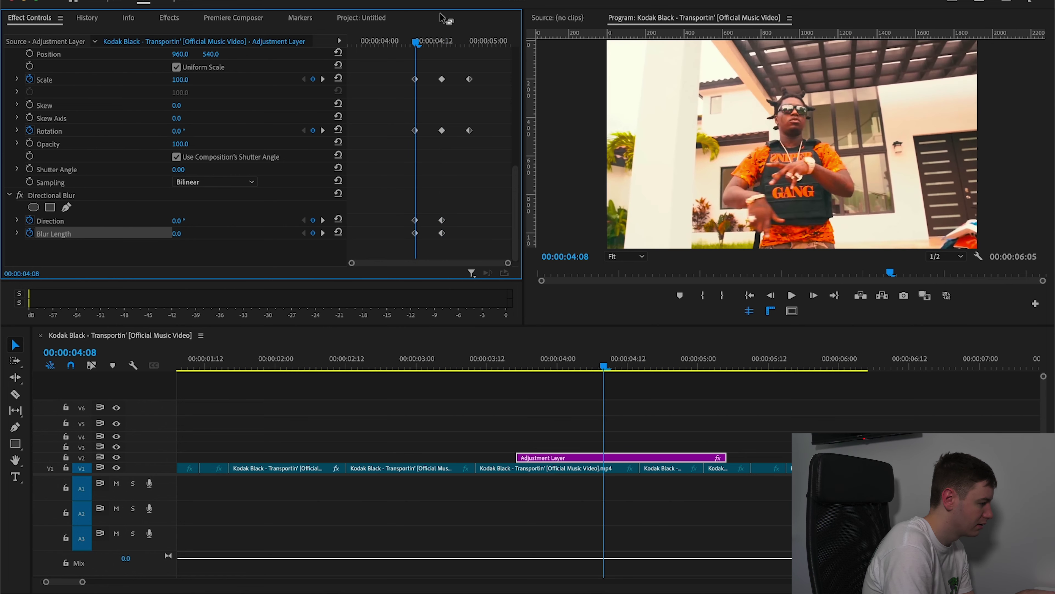
left_click_drag(417, 41, 470, 58)
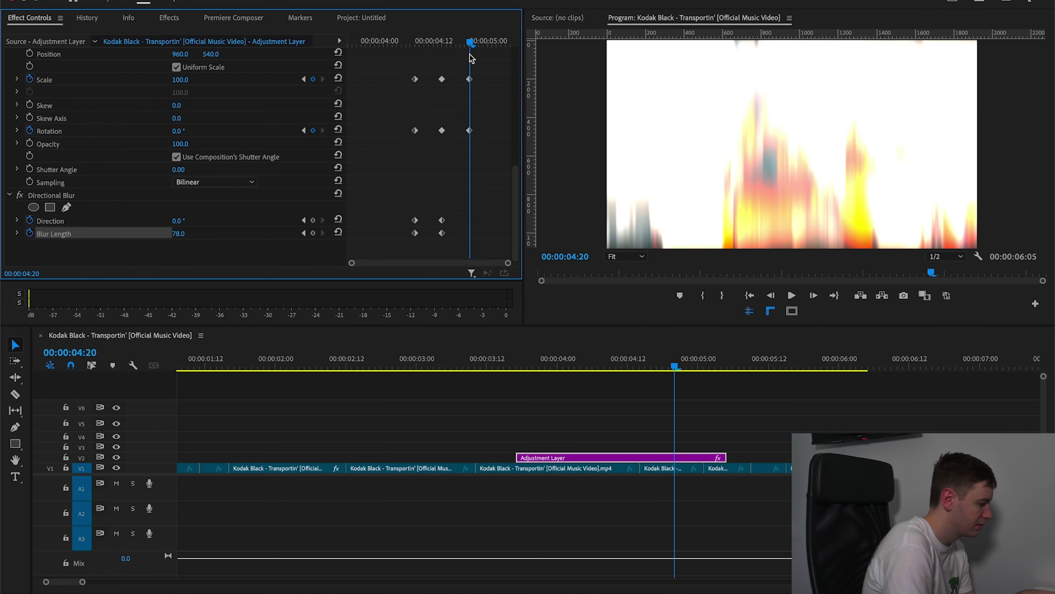
left_click(338, 232)
left_click_drag(467, 42, 411, 41)
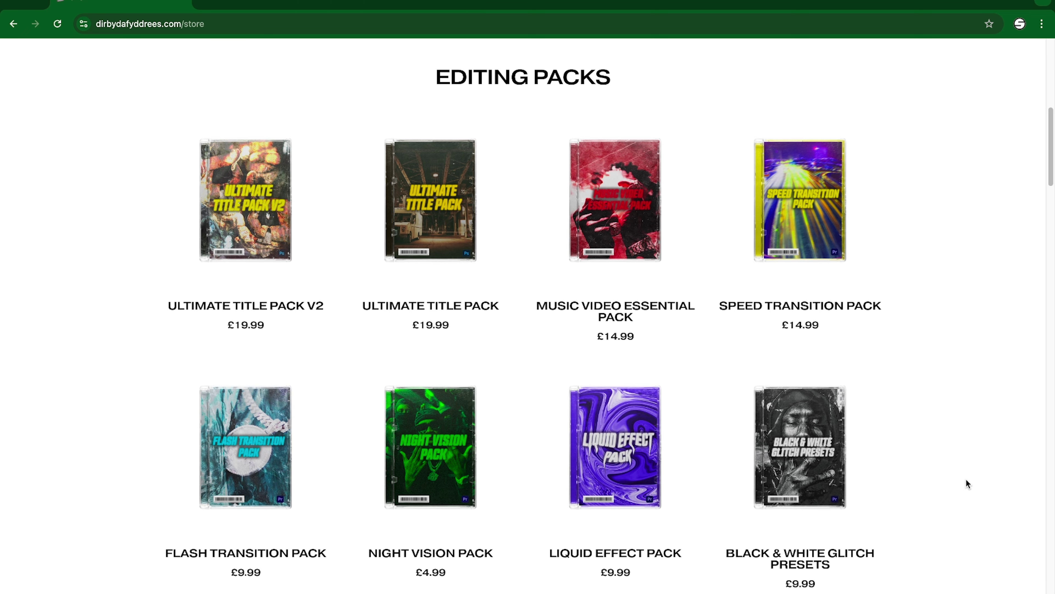
- Switch to the browser and look through the store's editing packs and the Flash Transition Pack page
scroll(966, 478, "down", 3)
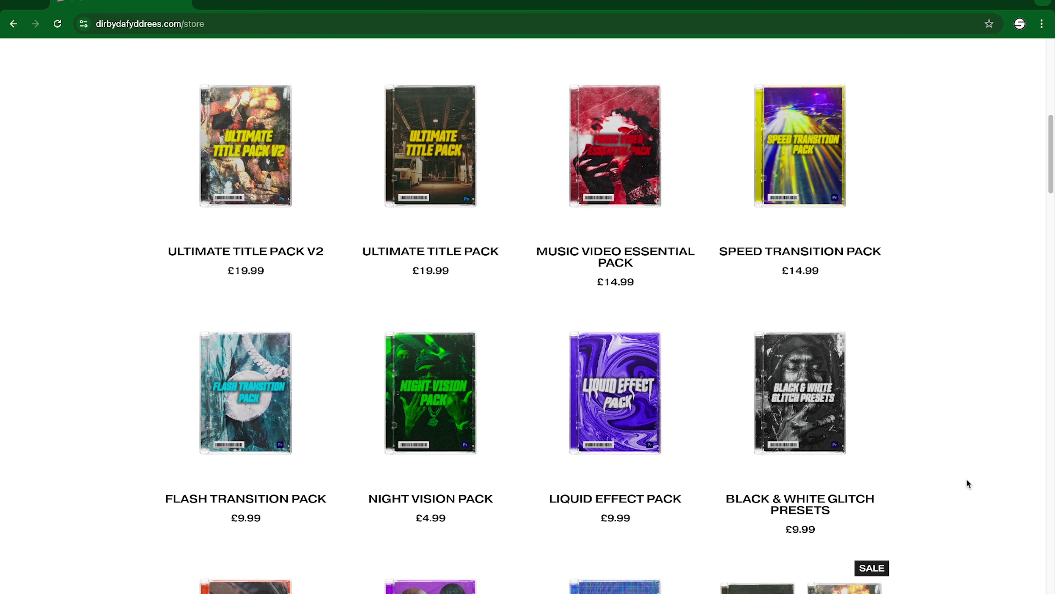
scroll(969, 427, "down", 2)
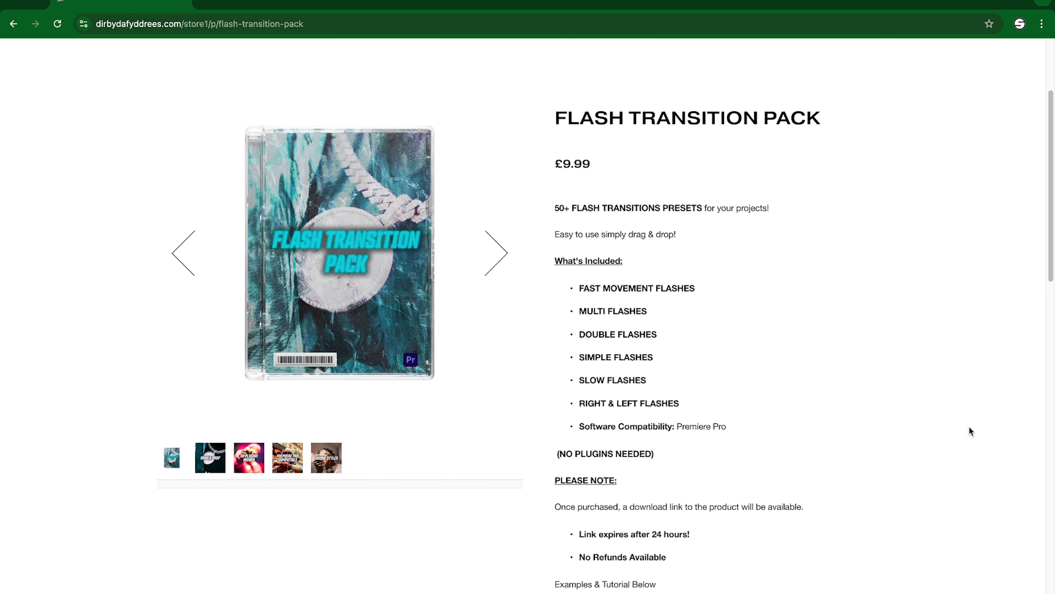
scroll(969, 426, "down", 1)
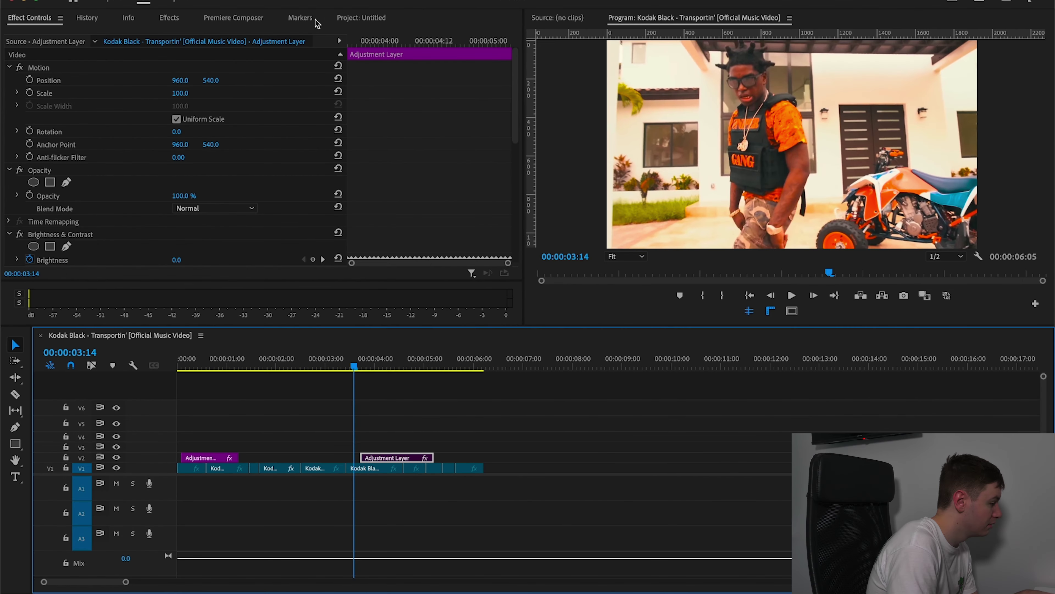
- In the Premiere Pro sequence, add an adjustment layer on V3 from 00:00:02:22 and cut off its end at 00:00:05:17
left_click(360, 18)
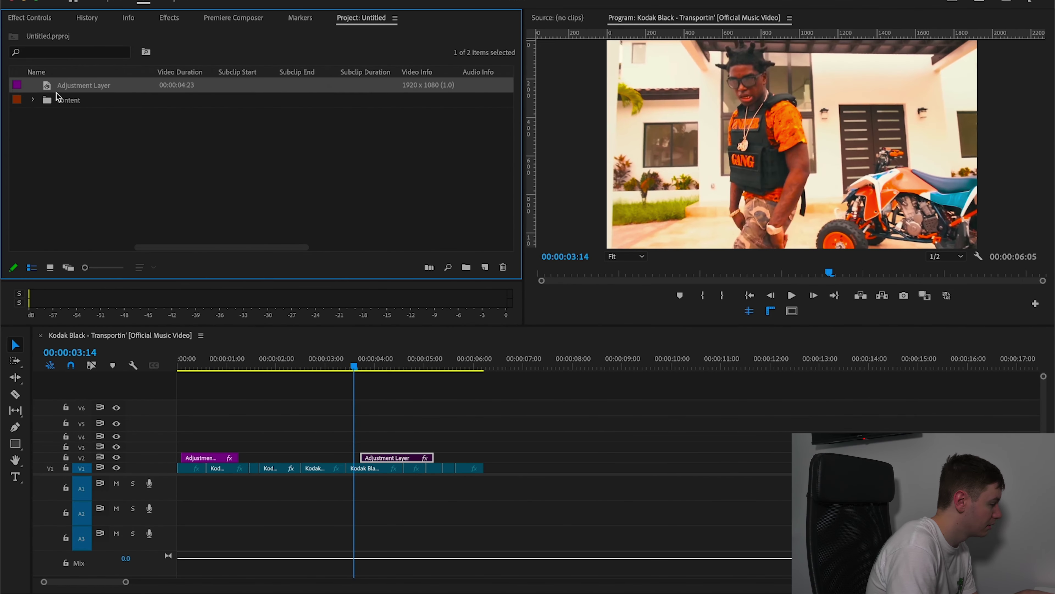
left_click_drag(185, 234, 331, 443)
key("c")
left_click(461, 447)
key("v")
left_click(467, 447)
key("Delete")
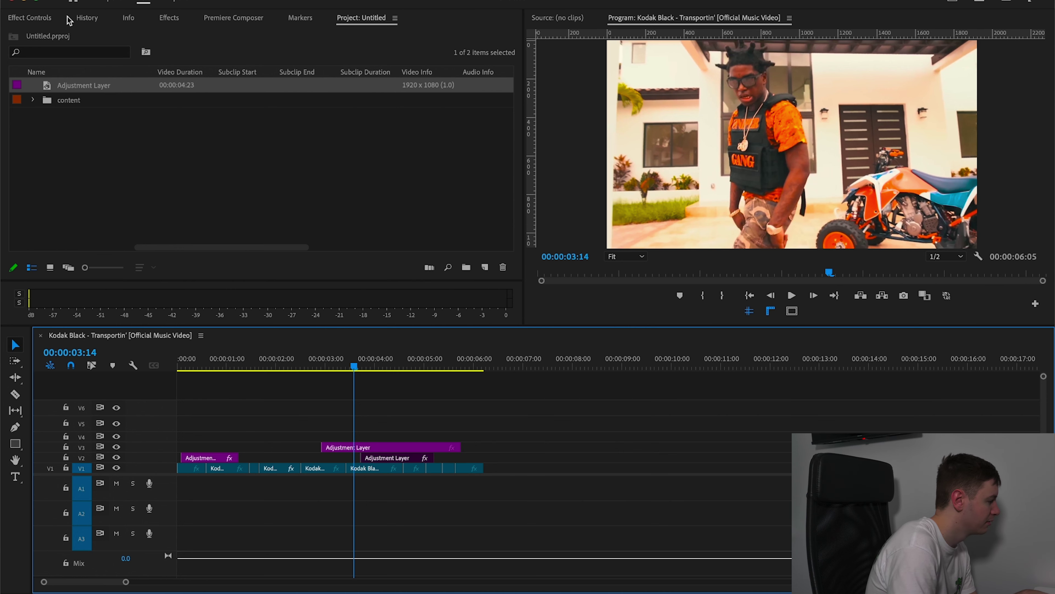
- Search the effects for flash and apply the MULTI FLASH 10 preset to the V3 adjustment layer
left_click(45, 20)
left_click(176, 19)
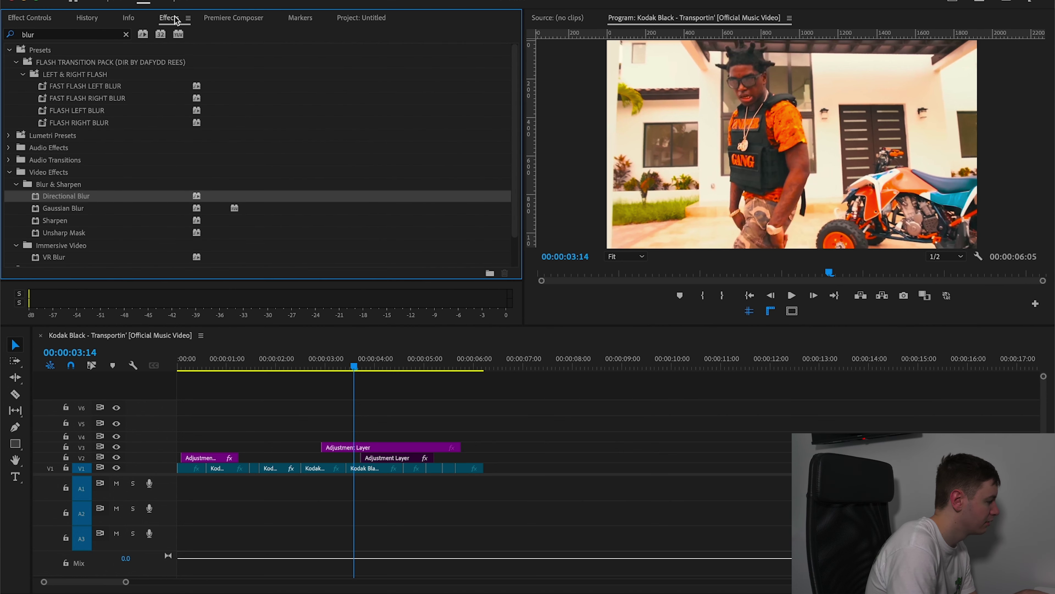
left_click(126, 35)
type("flash")
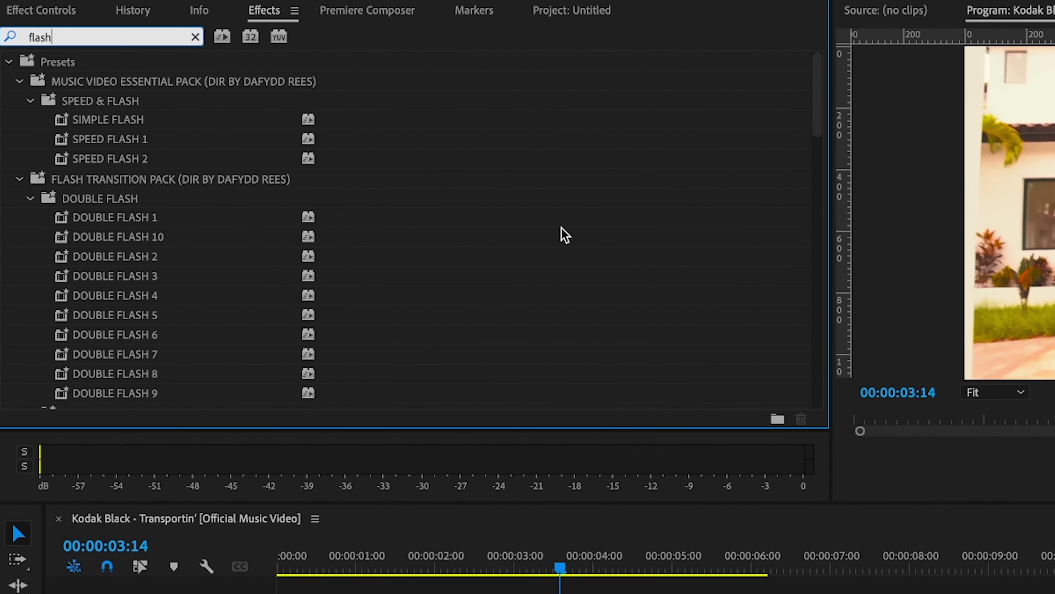
left_click_drag(817, 109, 820, 233)
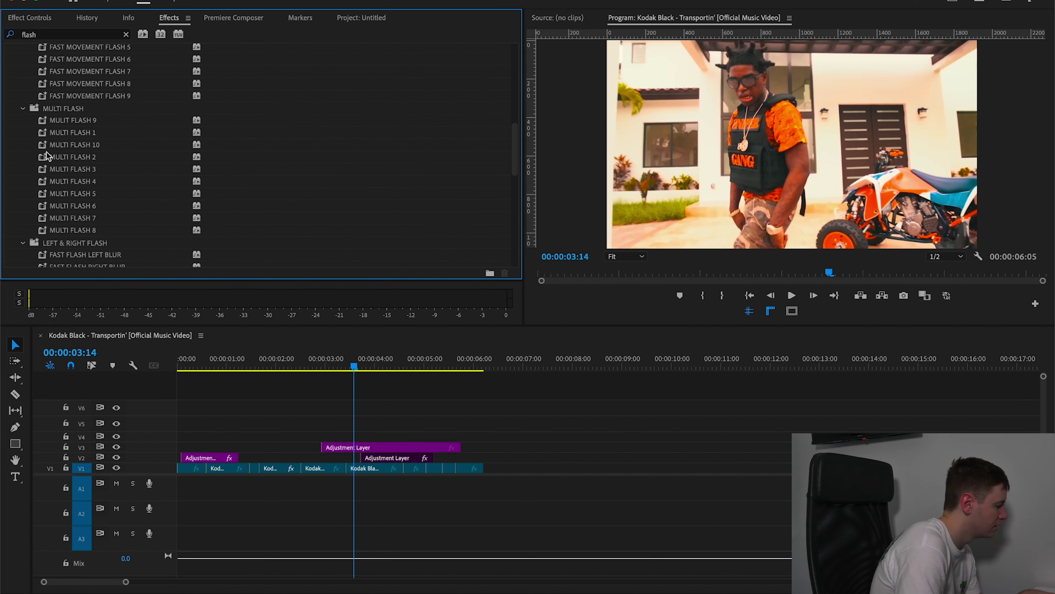
left_click_drag(43, 143, 424, 444)
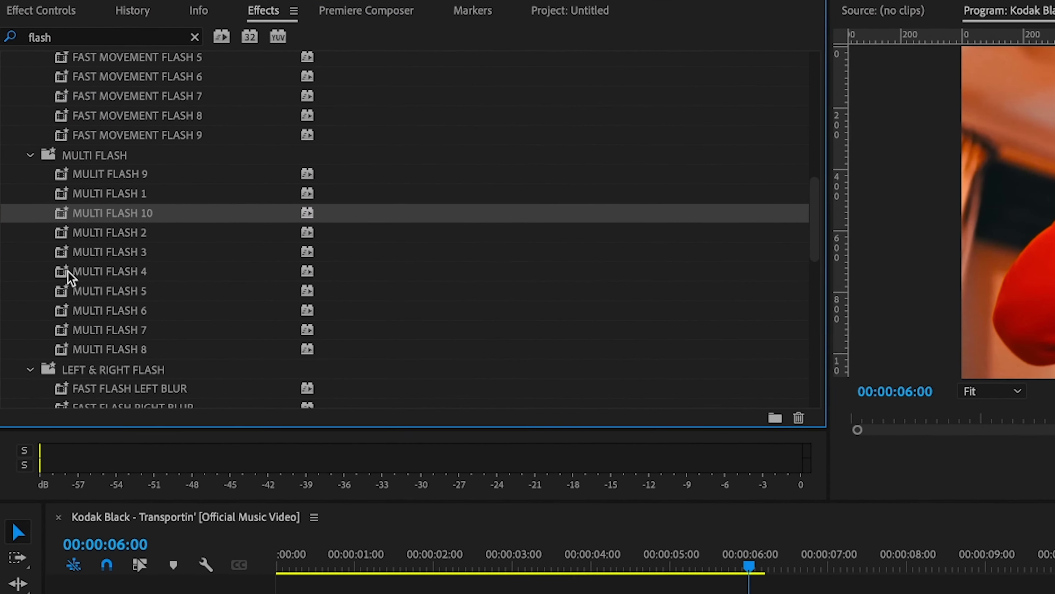
- Stack matching adjustment layers on V4 and V5, applying the MULTI FLASH 4 preset to V4 and MULTI FLASH 6 to V5
left_click(53, 224)
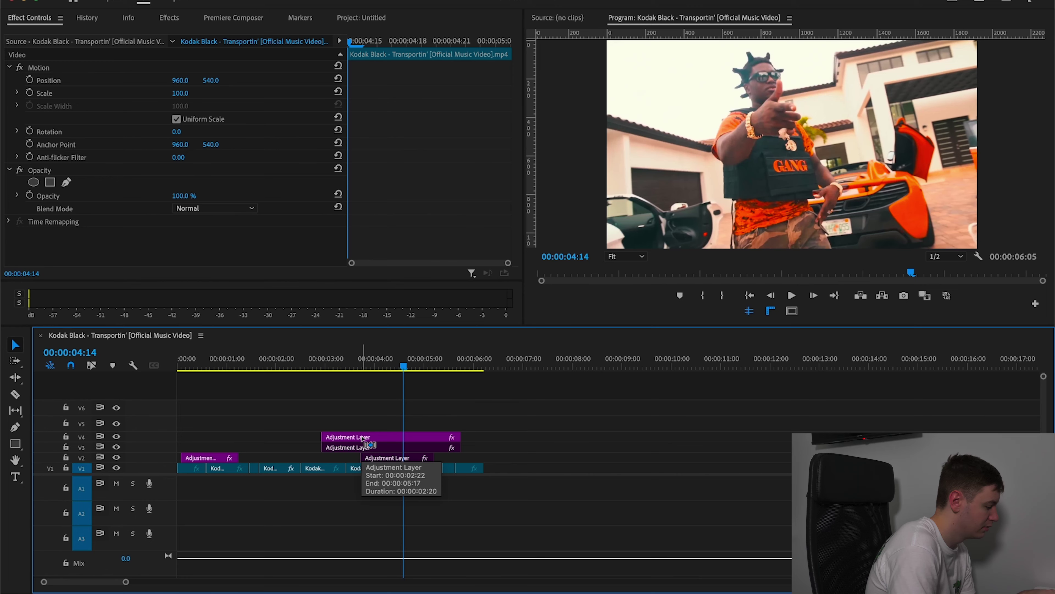
left_click(344, 422)
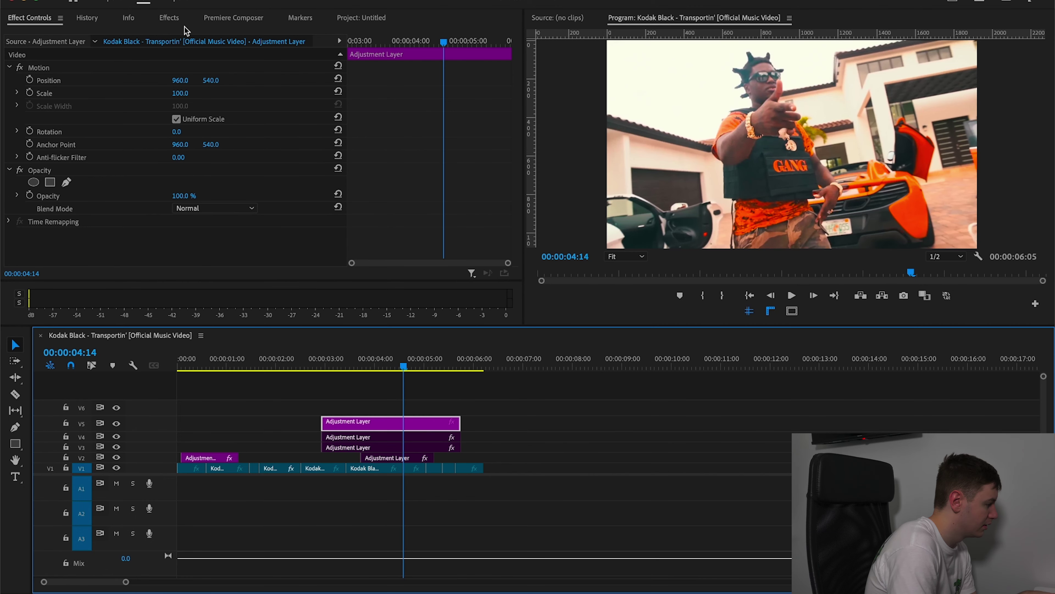
left_click(170, 19)
left_click_drag(49, 209, 369, 430)
left_click(34, 19)
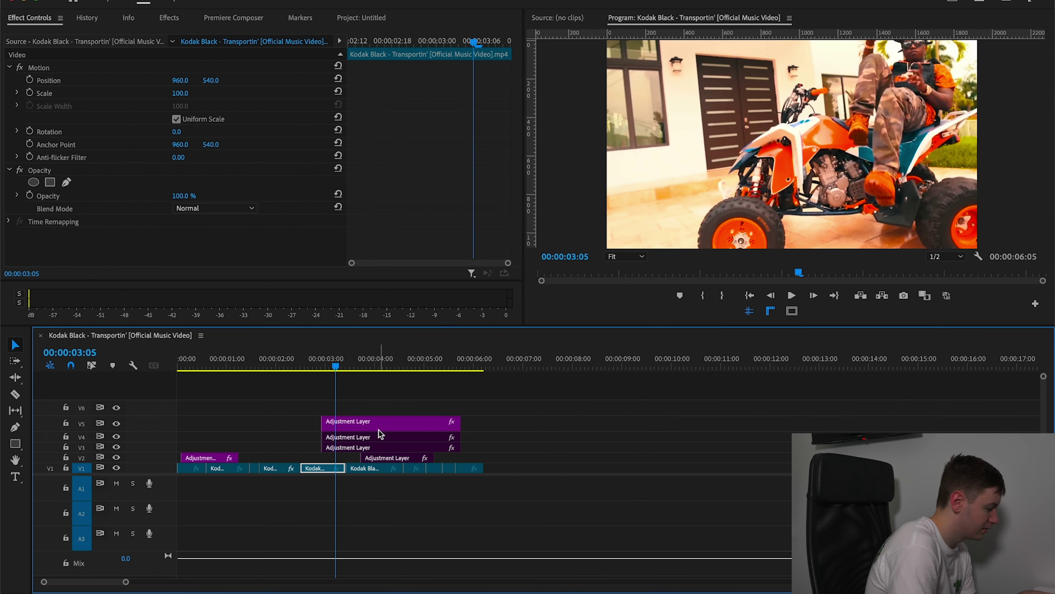
- Shift the V5 adjustment layer slightly so its MULTI FLASH 6 keyframes line up with the cut at 00:00:03:10
left_click(379, 428)
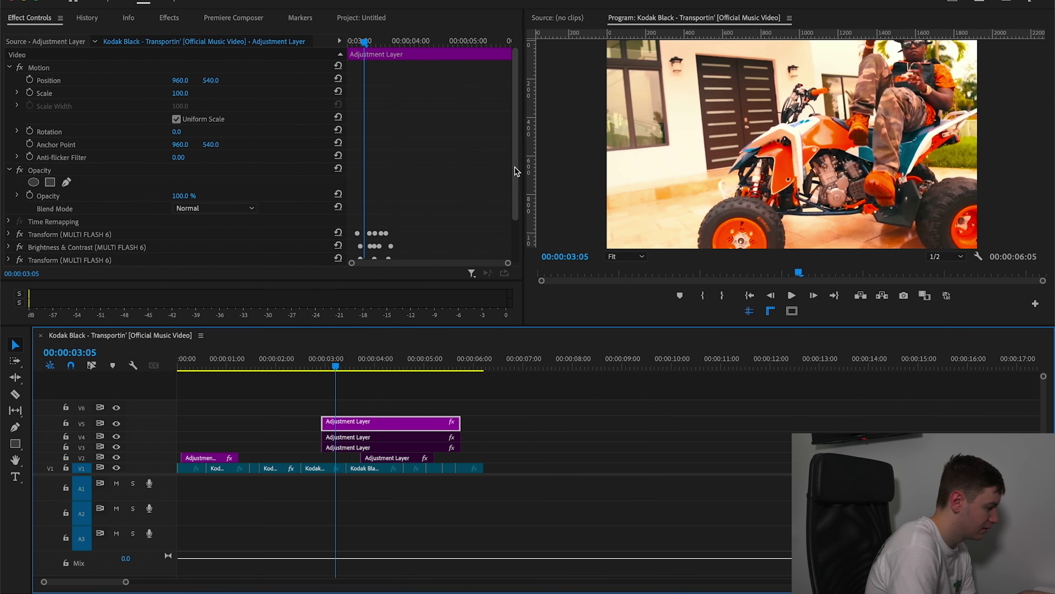
left_click_drag(515, 171, 516, 214)
left_click_drag(364, 52, 374, 46)
scroll(340, 442, "up", 4)
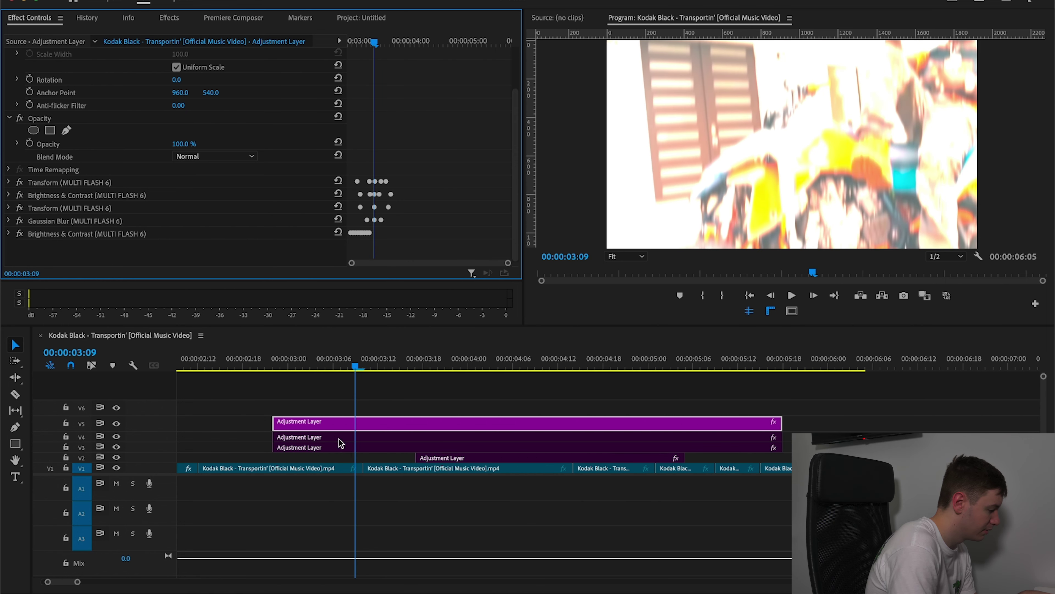
key("Right")
left_click(381, 424)
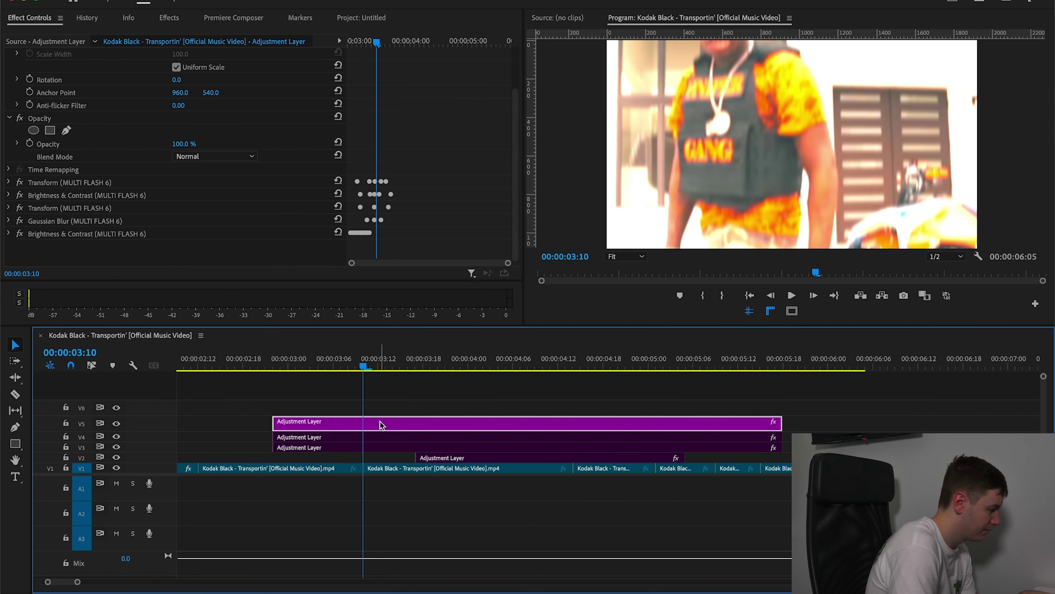
scroll(390, 424, "up", 2)
scroll(393, 424, "up", 1)
left_click_drag(390, 425, 344, 431)
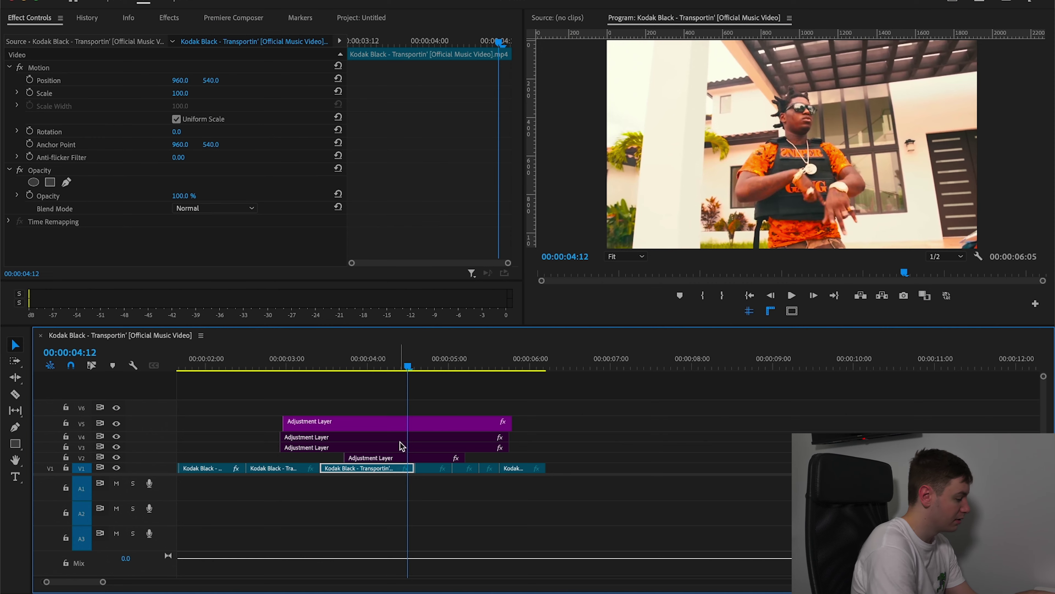
- Enable the V4 adjustment layer, preview its flash transition from around 00:00:03:00, and disable the V5 adjustment layer
left_click(406, 442)
key("shift+super+e")
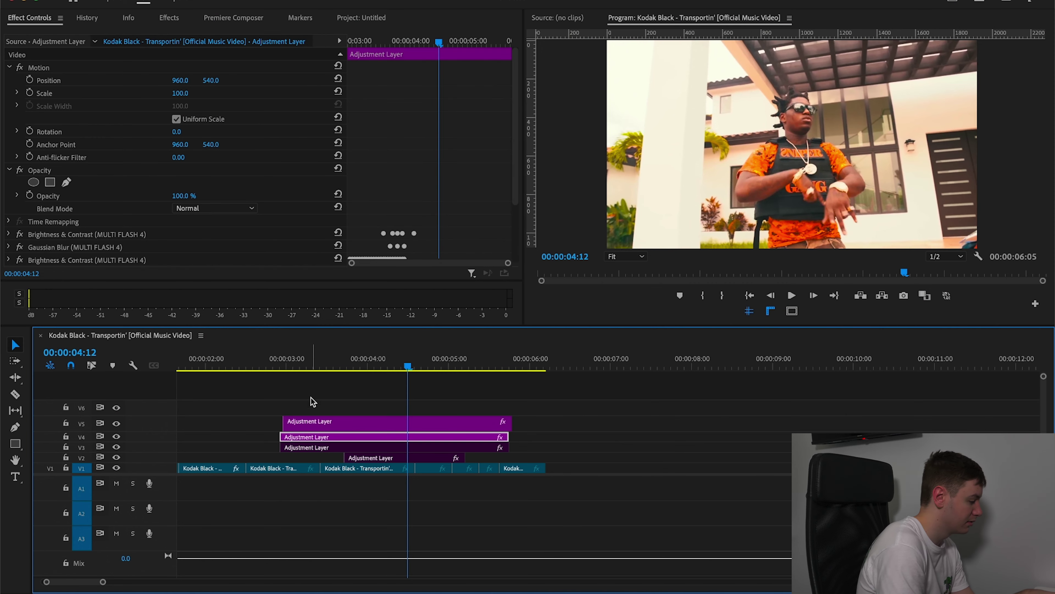
left_click(288, 365)
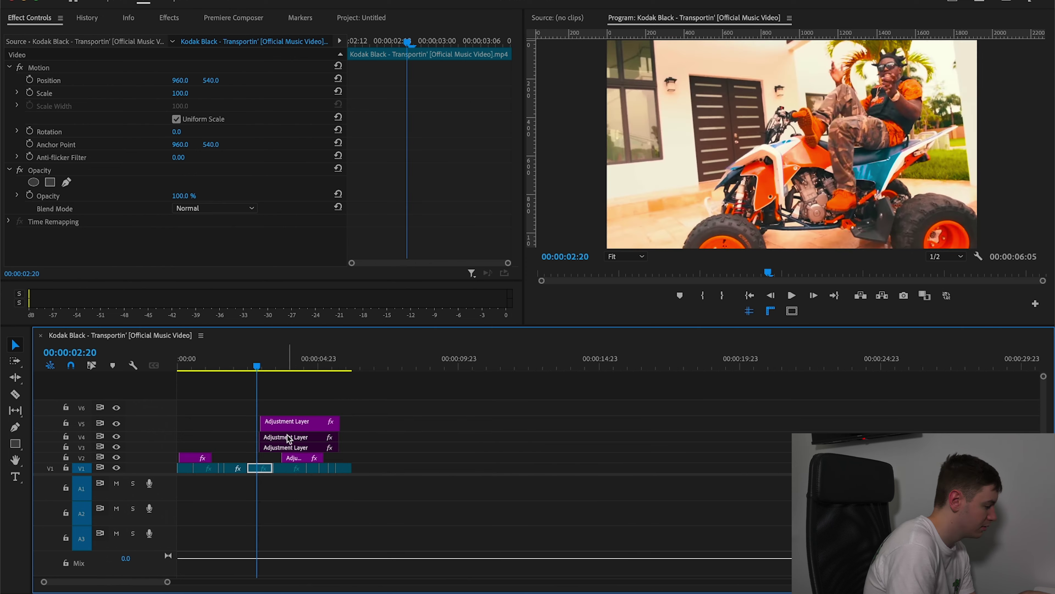
left_click(283, 423)
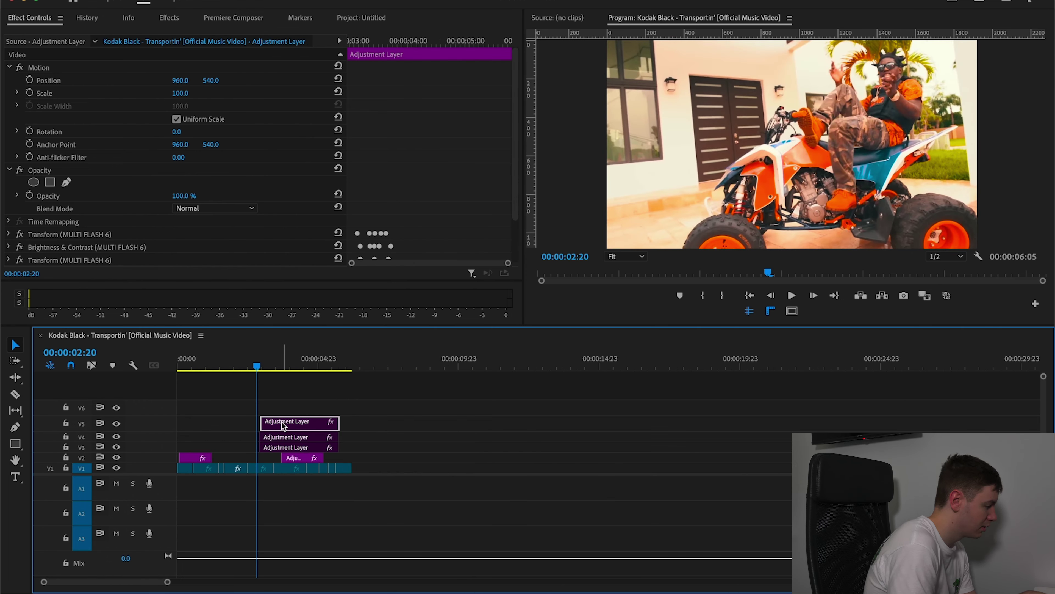
- Browse the flash presets through the Multi Flash, Left & Right Flash, Simple Flash and Slow Flash folders
left_click(174, 16)
left_click_drag(516, 137, 514, 169)
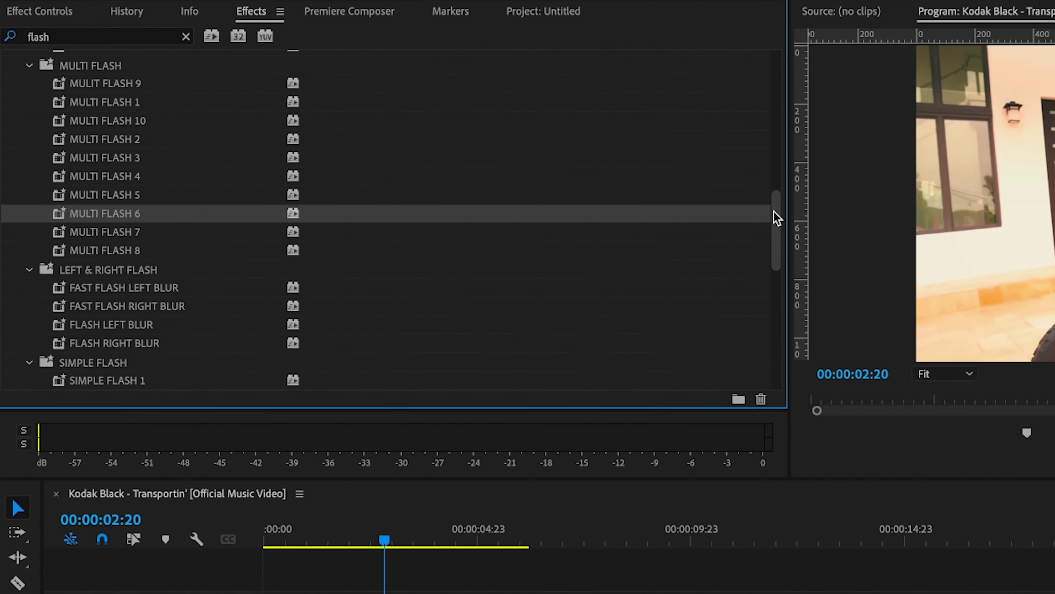
scroll(158, 240, "down", 6)
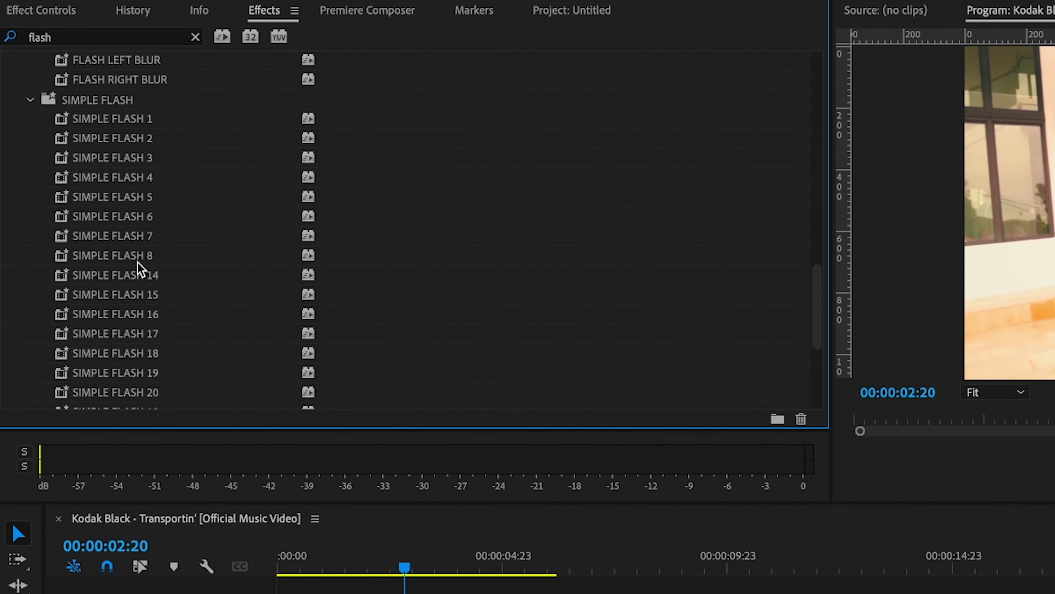
scroll(137, 262, "down", 4)
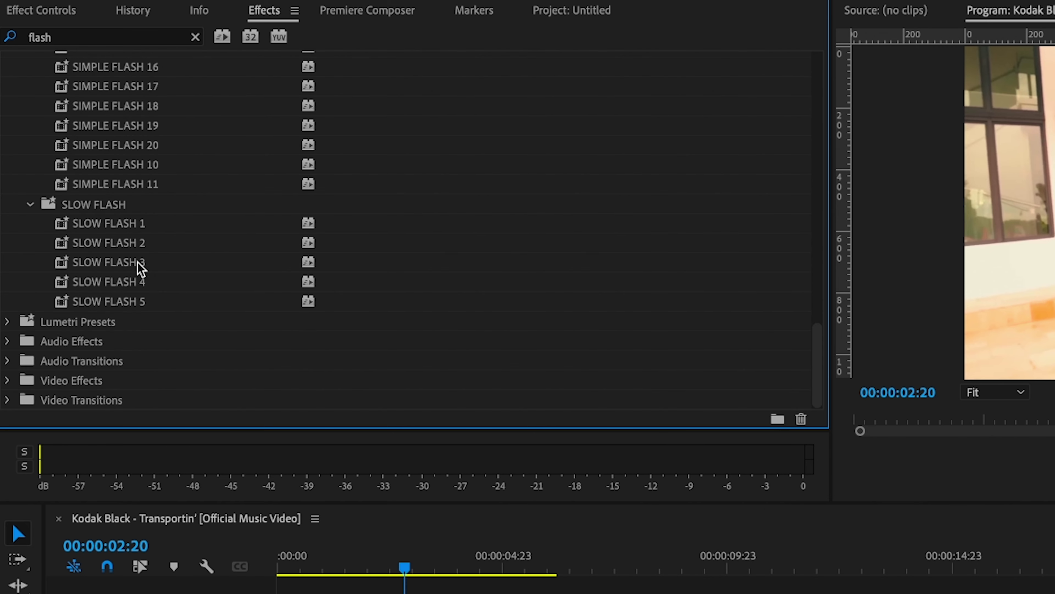
scroll(137, 261, "up", 10)
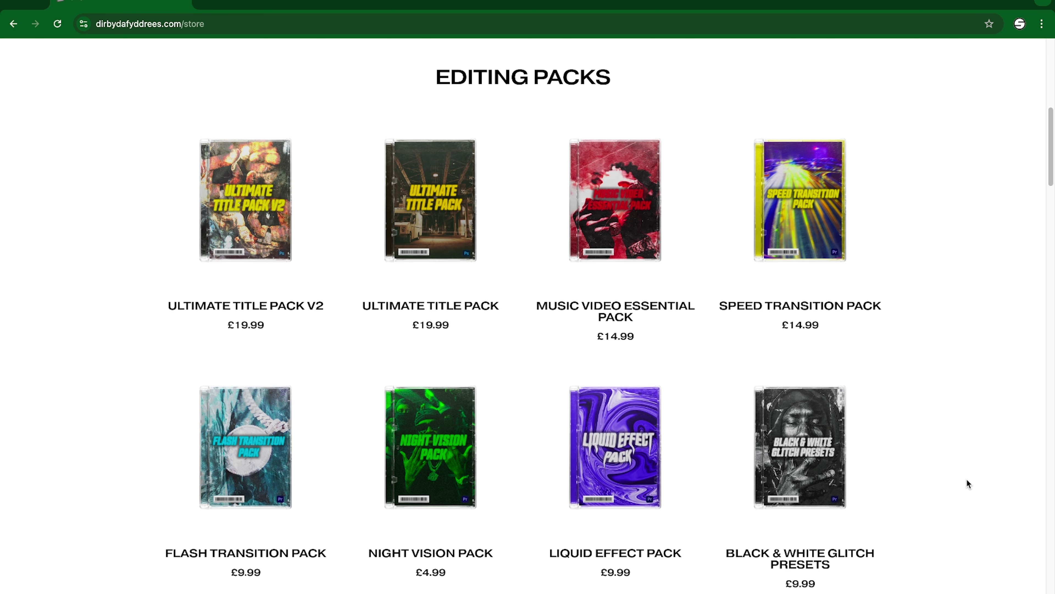
- Switch to the browser store, open the Flash Transition Pack product and review its included presets
scroll(967, 483, "down", 2)
scroll(966, 478, "down", 1)
left_click(273, 342)
scroll(969, 427, "down", 2)
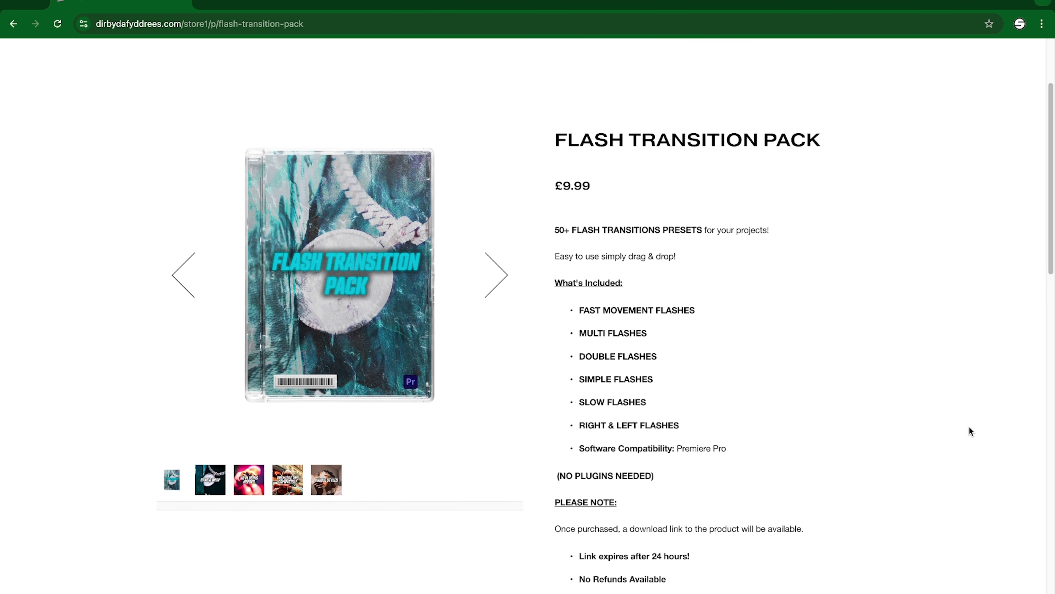
scroll(969, 426, "down", 1)
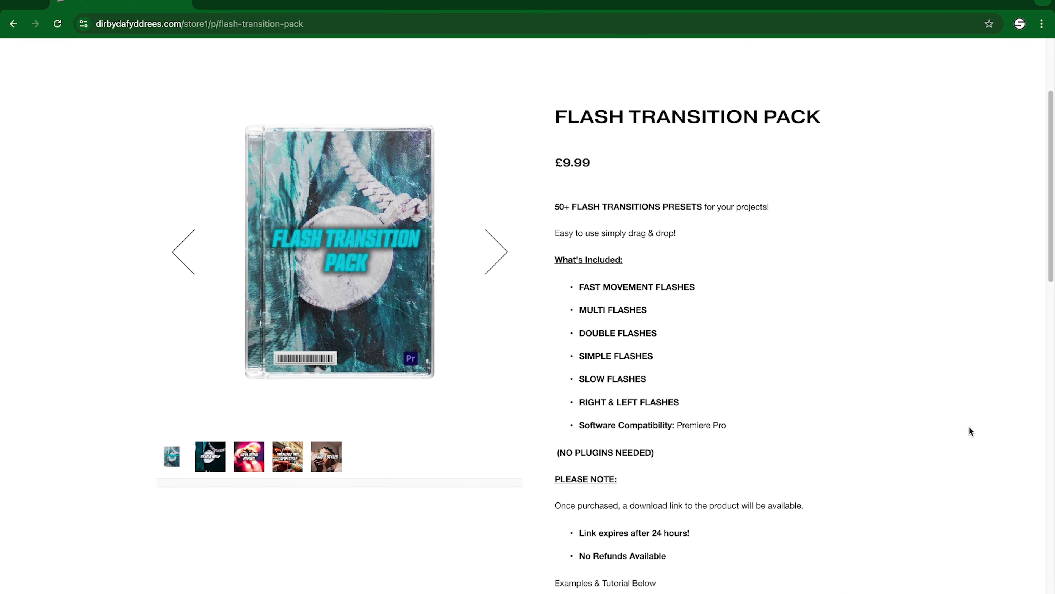